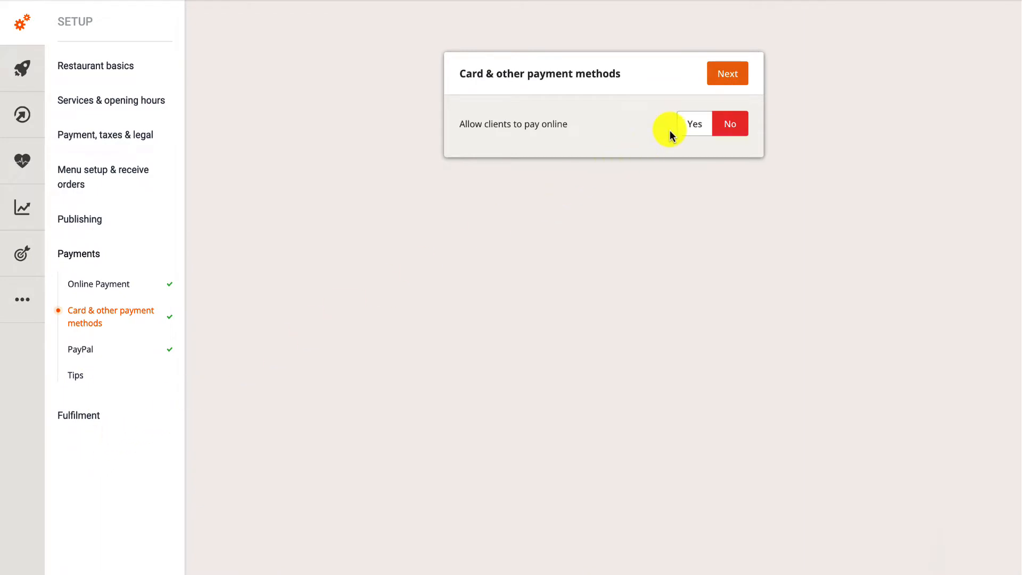
- Set Allow clients to pay online to Yes and pick Stripe from the payment provider list
{"action": "left_click", "coordinate": [684, 133]}
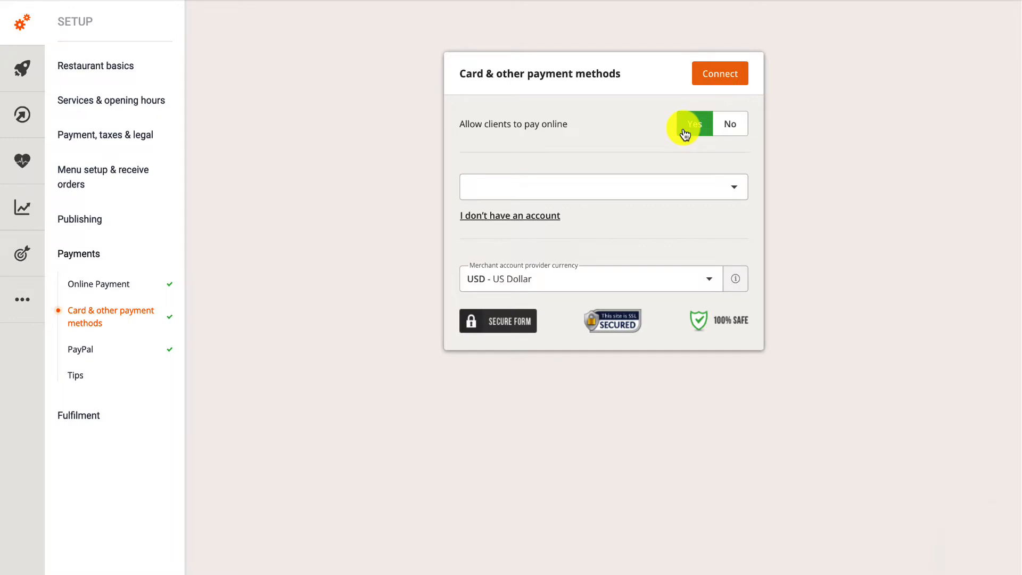
{"action": "left_click", "coordinate": [734, 191]}
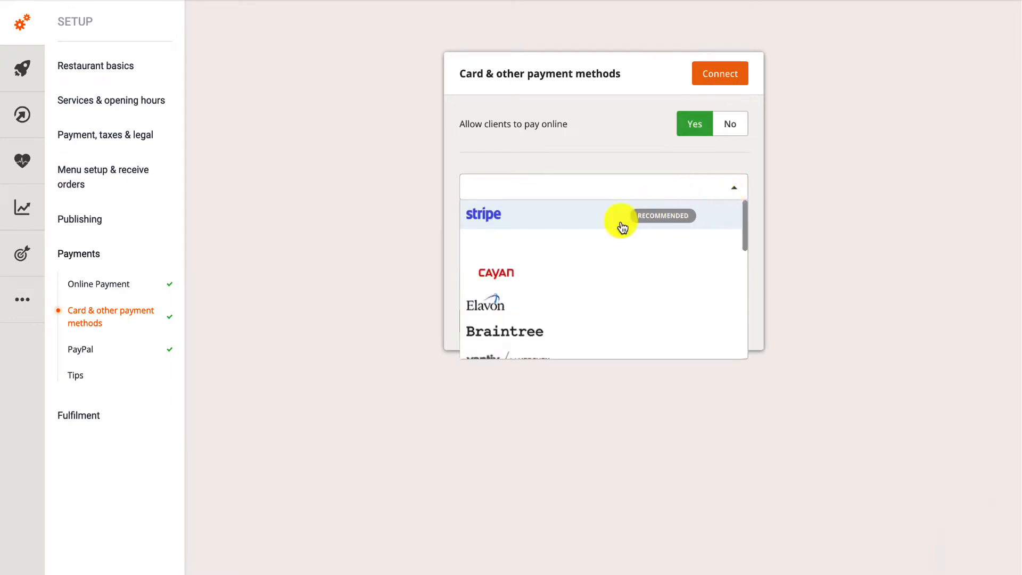
{"action": "scroll", "coordinate": [622, 226], "scroll_direction": "down", "scroll_amount": 2}
{"action": "scroll", "coordinate": [622, 226], "scroll_direction": "down", "scroll_amount": 5}
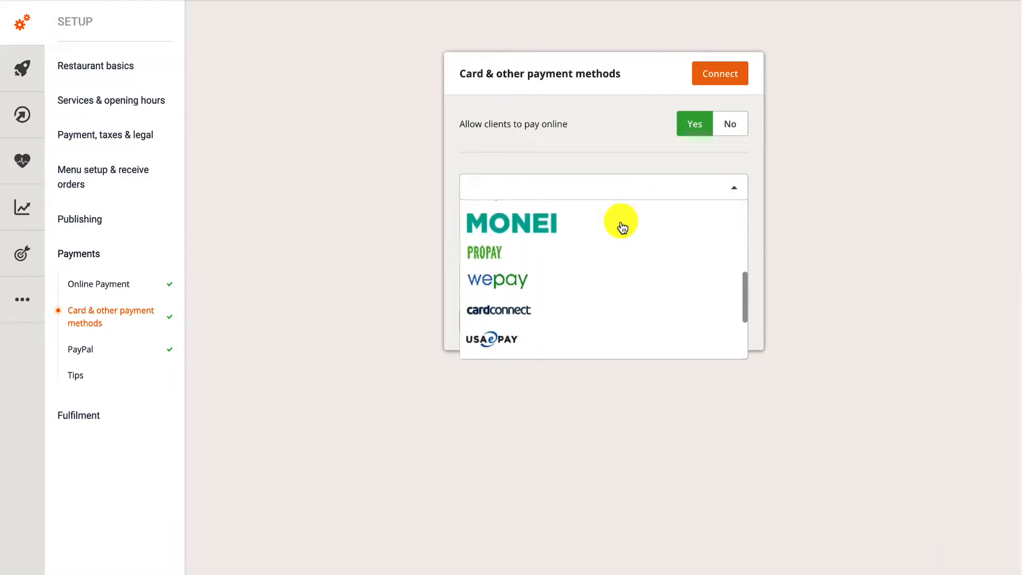
{"action": "scroll", "coordinate": [622, 226], "scroll_direction": "down", "scroll_amount": 2}
{"action": "scroll", "coordinate": [622, 226], "scroll_direction": "up", "scroll_amount": 4}
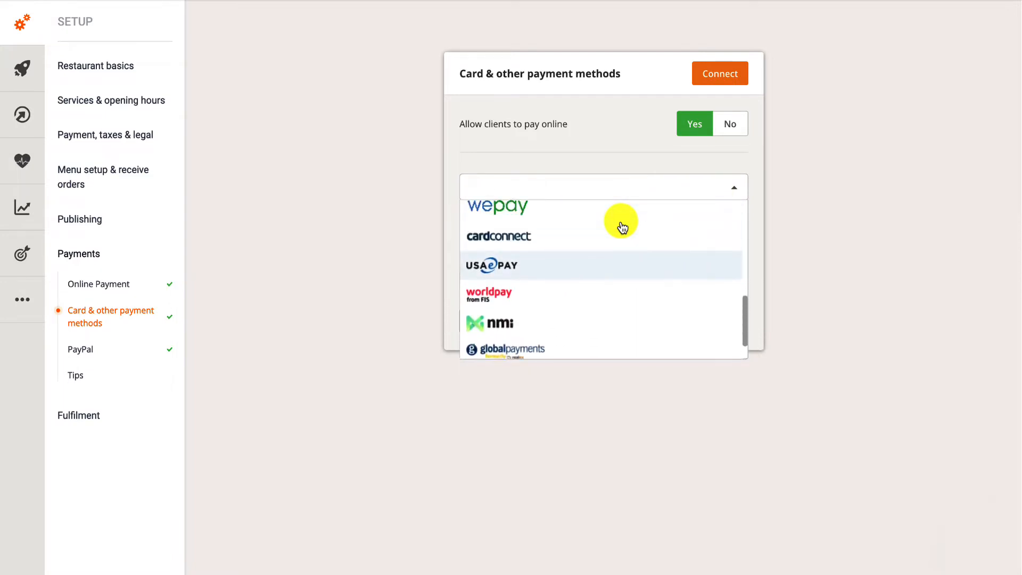
{"action": "scroll", "coordinate": [622, 226], "scroll_direction": "up", "scroll_amount": 4}
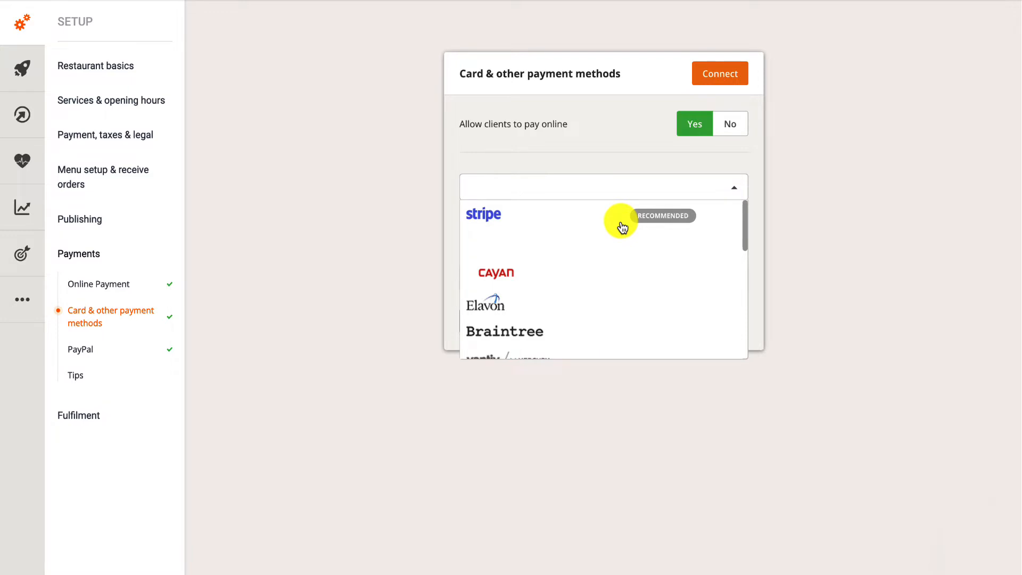
{"action": "left_click", "coordinate": [585, 219]}
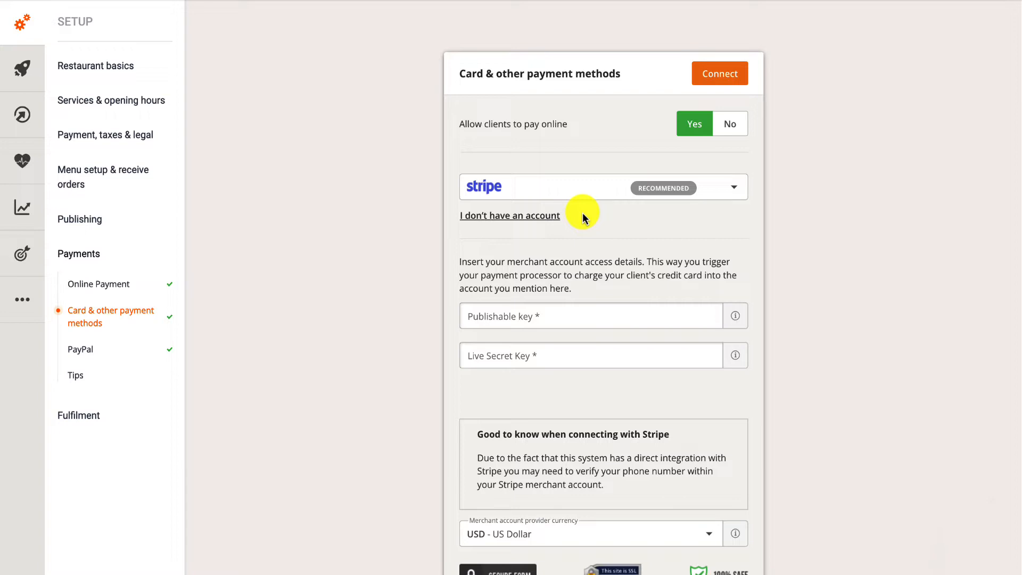
{"action": "left_click", "coordinate": [657, 309]}
- Turn off Stripe test mode and copy the live publishable key from Developers > API keys
{"action": "mouse_move", "coordinate": [734, 319]}
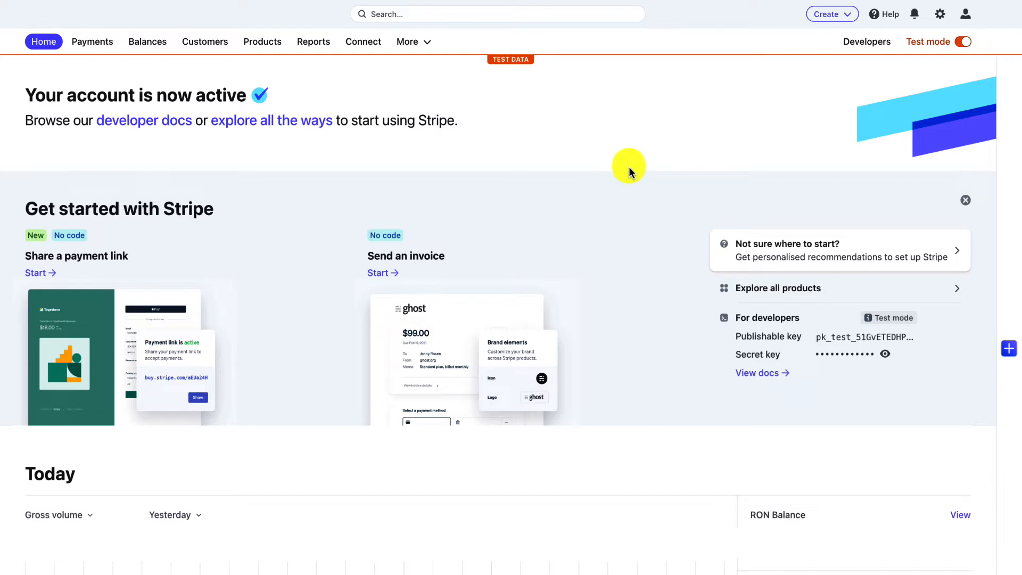
{"action": "left_click", "coordinate": [925, 47]}
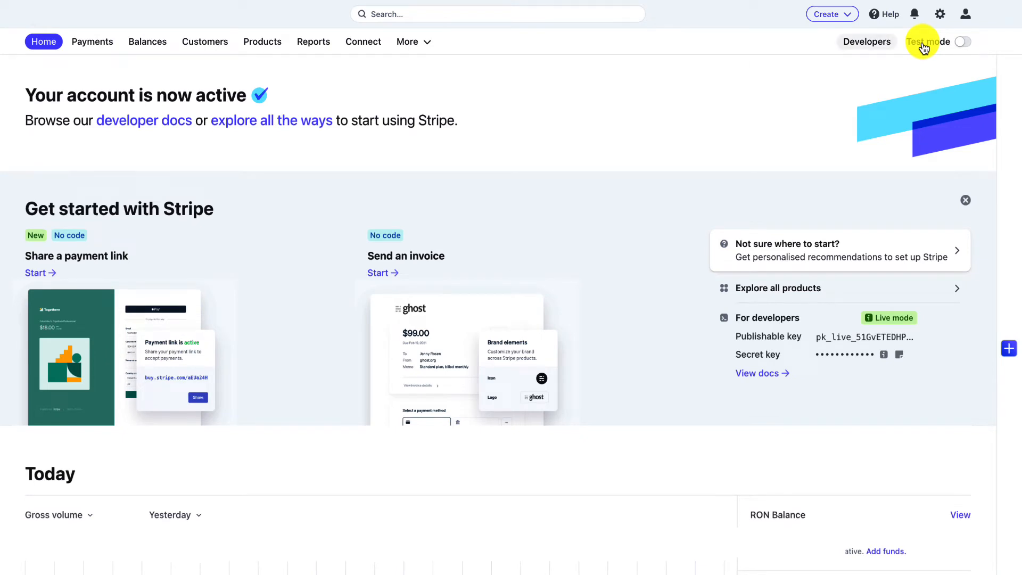
{"action": "left_click", "coordinate": [870, 47]}
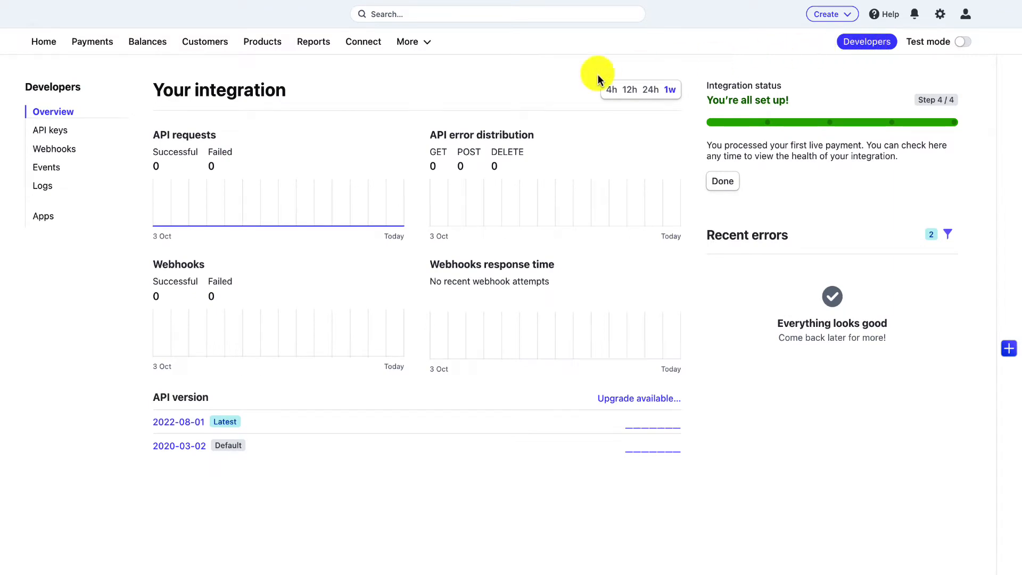
{"action": "left_click", "coordinate": [65, 137]}
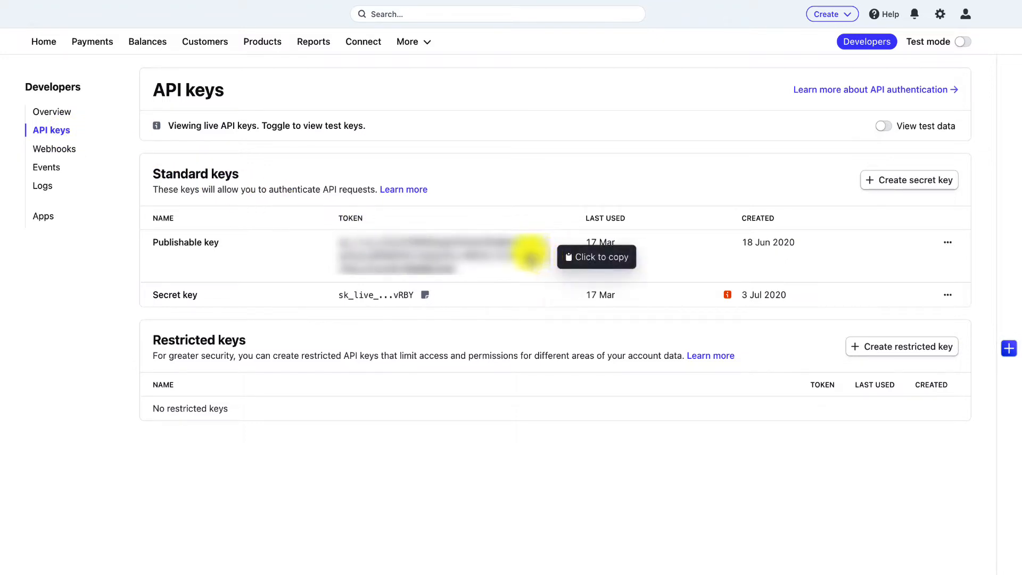
{"action": "left_click", "coordinate": [530, 257]}
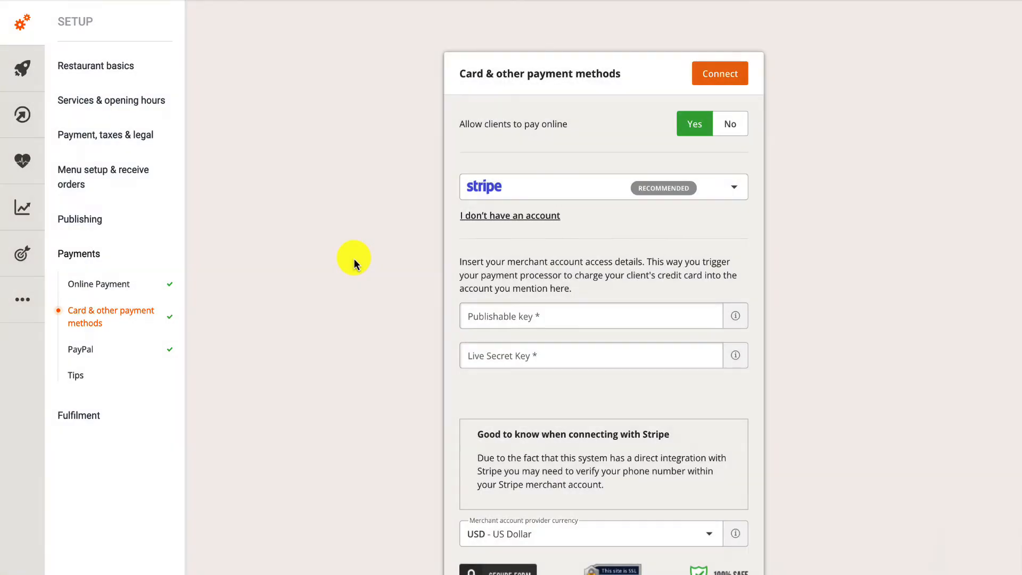
- Paste the live publishable key into GloriaFood's Publishable key field
{"action": "left_click", "coordinate": [500, 314]}
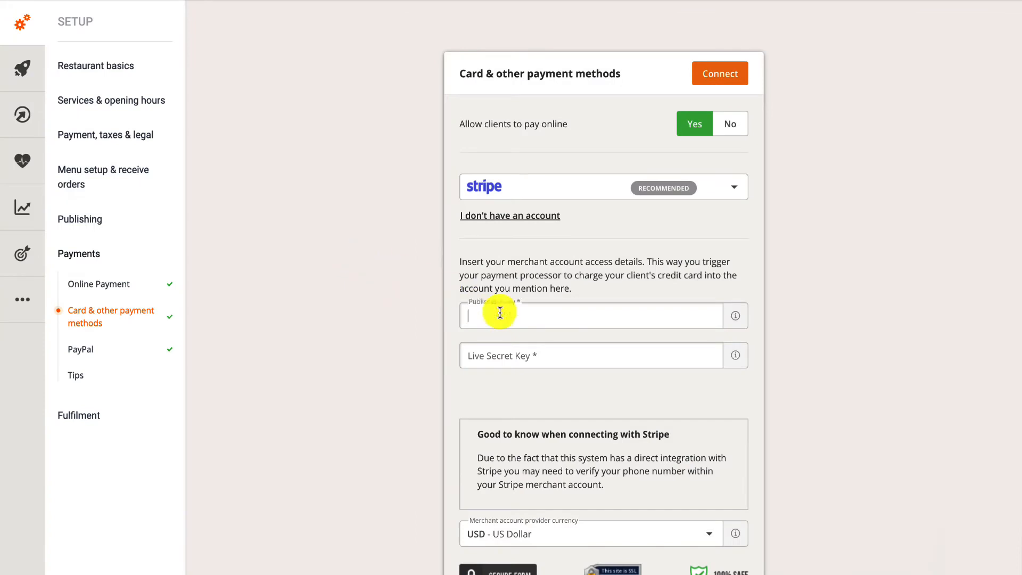
{"action": "key", "text": "ctrl+v"}
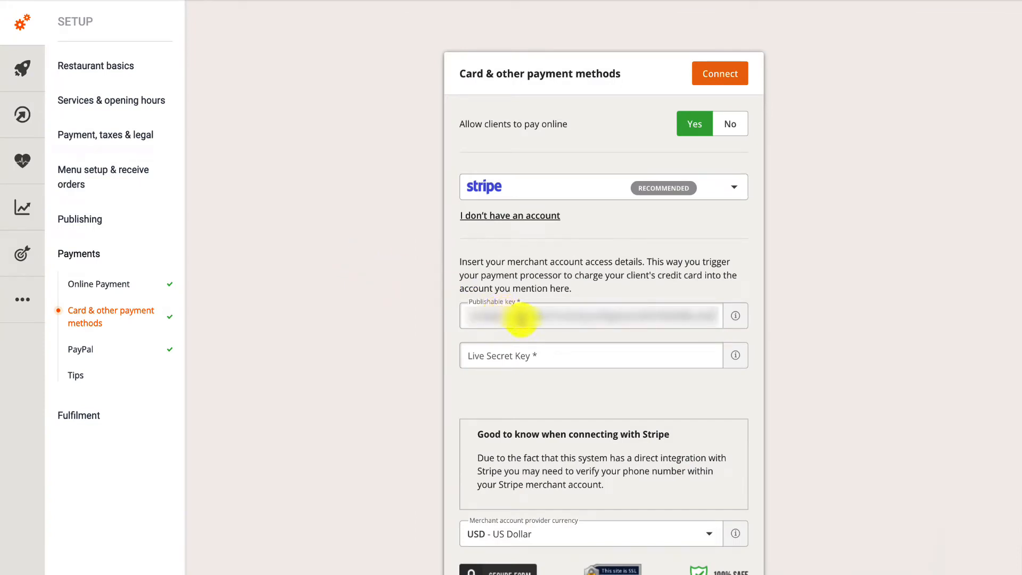
{"action": "left_click", "coordinate": [622, 359]}
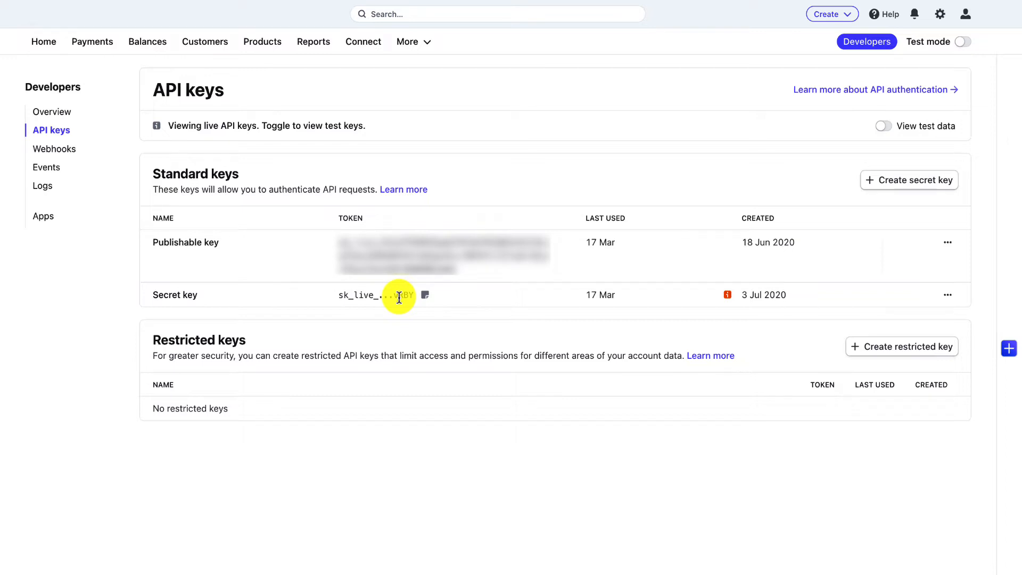
- Choose Roll key from the live secret key's actions menu
{"action": "left_click", "coordinate": [948, 295]}
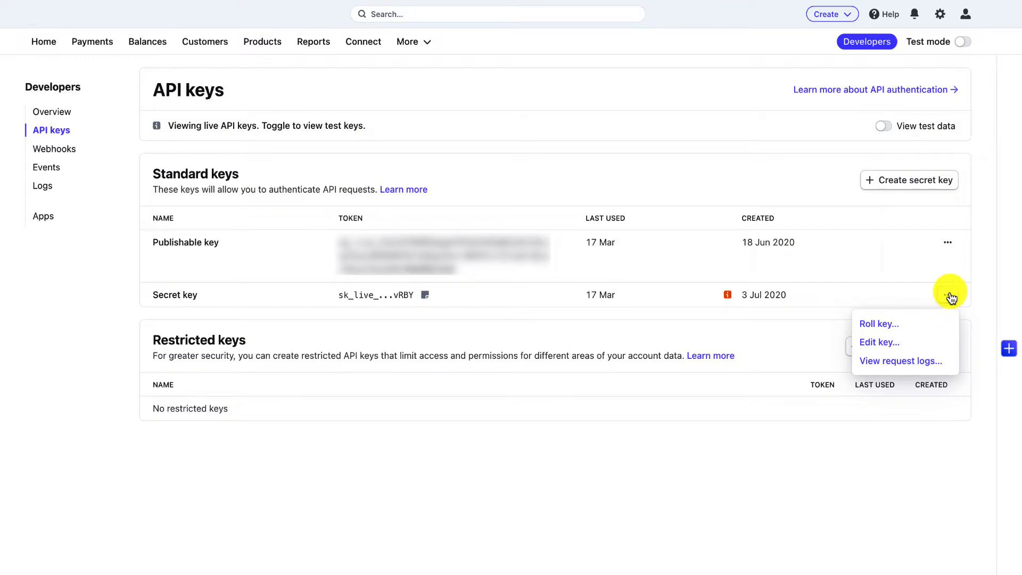
{"action": "left_click", "coordinate": [888, 324]}
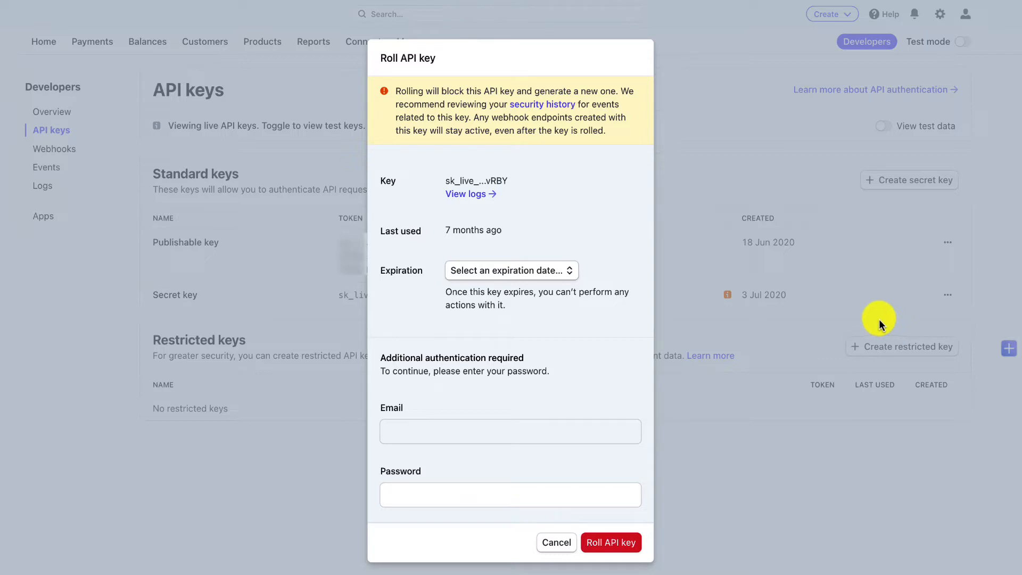
- Roll the live secret key with a 7-day expiry, confirm with the account password and SMS code, and copy the new key
{"action": "left_click", "coordinate": [563, 283]}
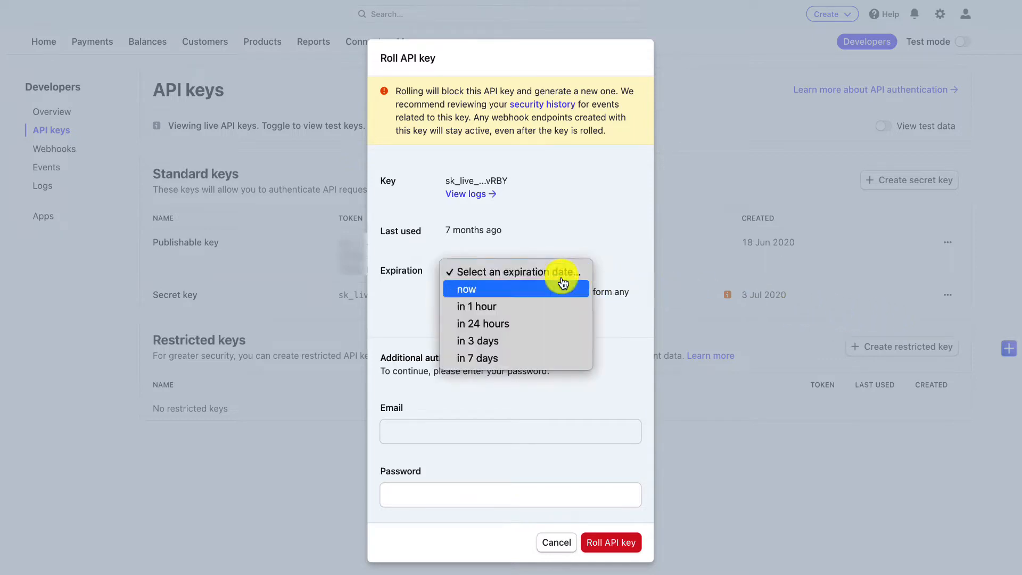
{"action": "left_click", "coordinate": [535, 360]}
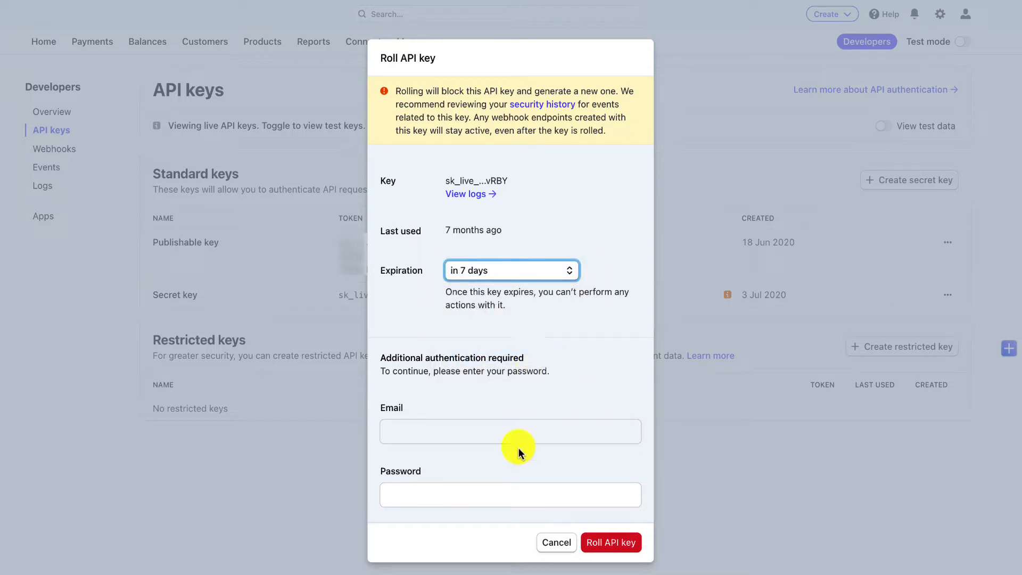
{"action": "left_click", "coordinate": [511, 491]}
{"action": "type", "text": "•••••"}
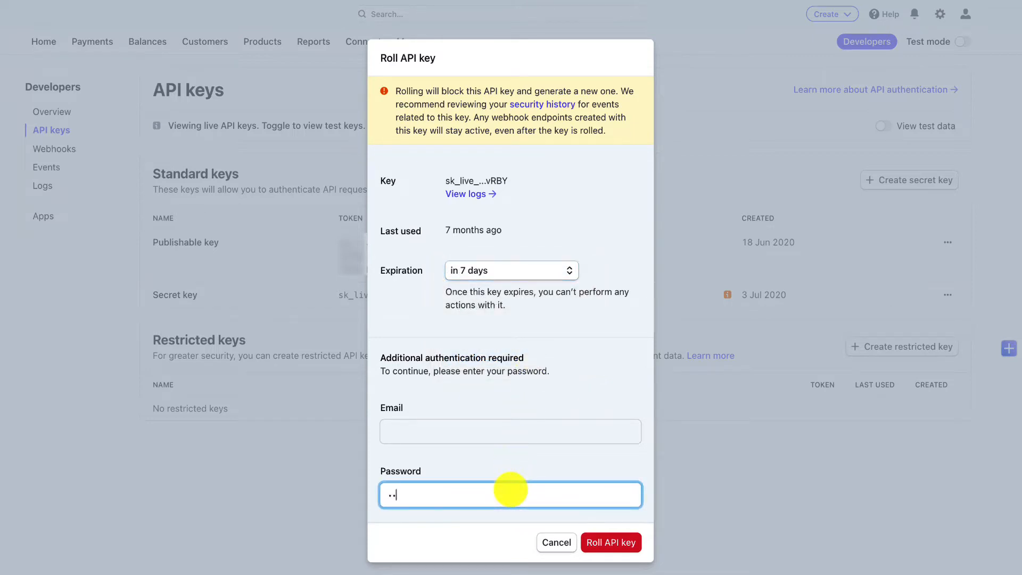
{"action": "type", "text": "•••••••••••"}
{"action": "left_click", "coordinate": [599, 542]}
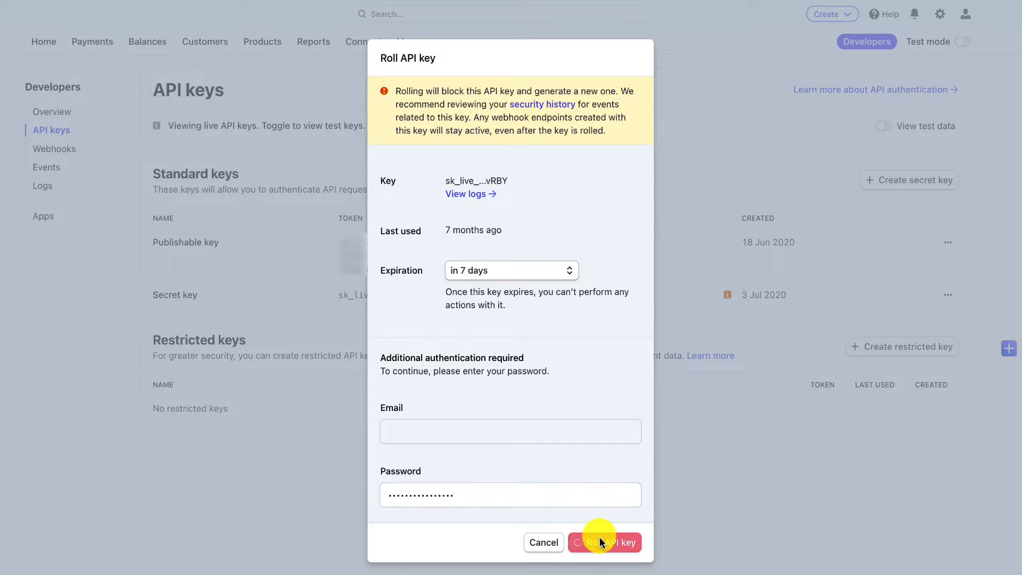
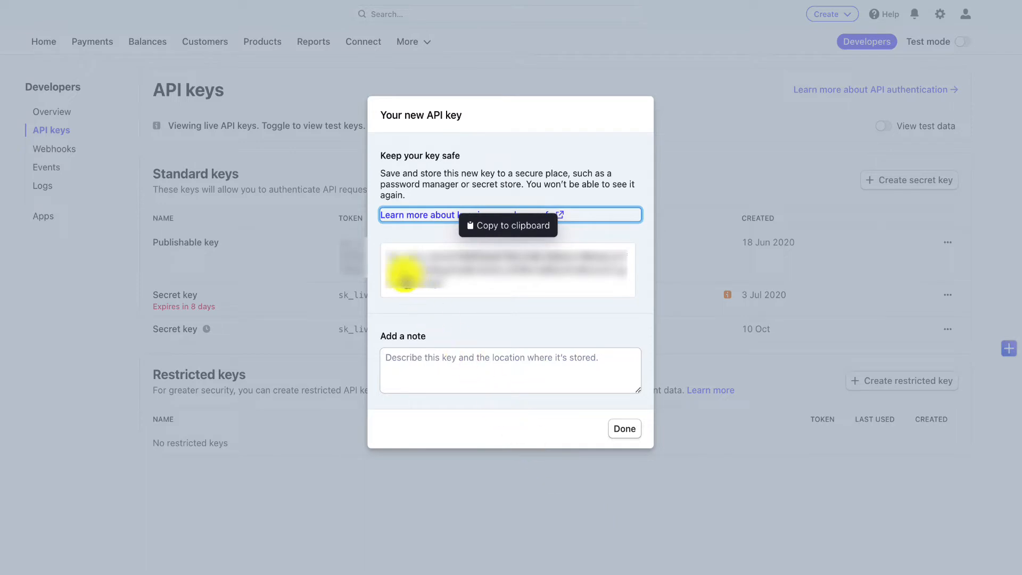
{"action": "left_click", "coordinate": [392, 256]}
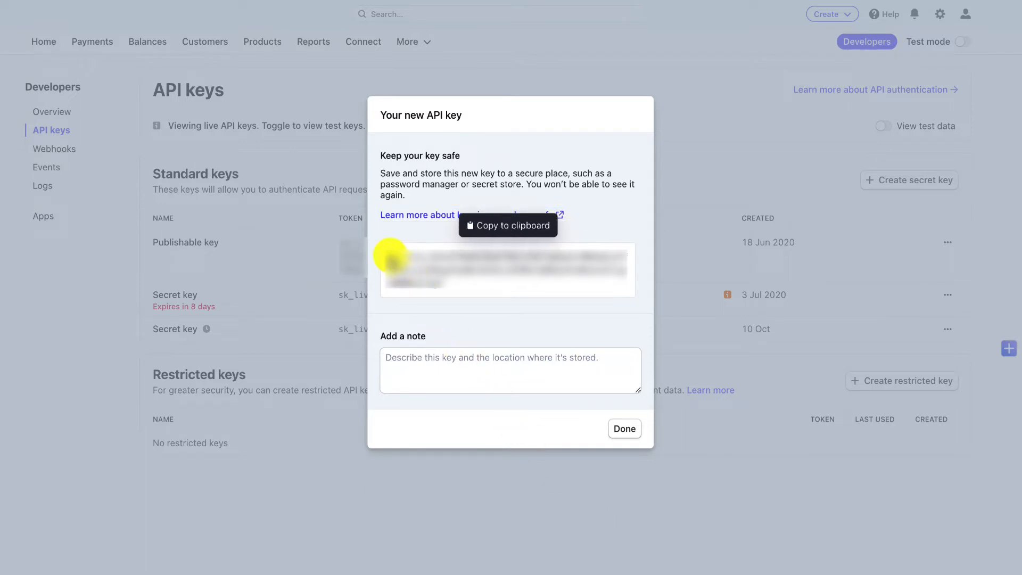
{"action": "left_click", "coordinate": [625, 430]}
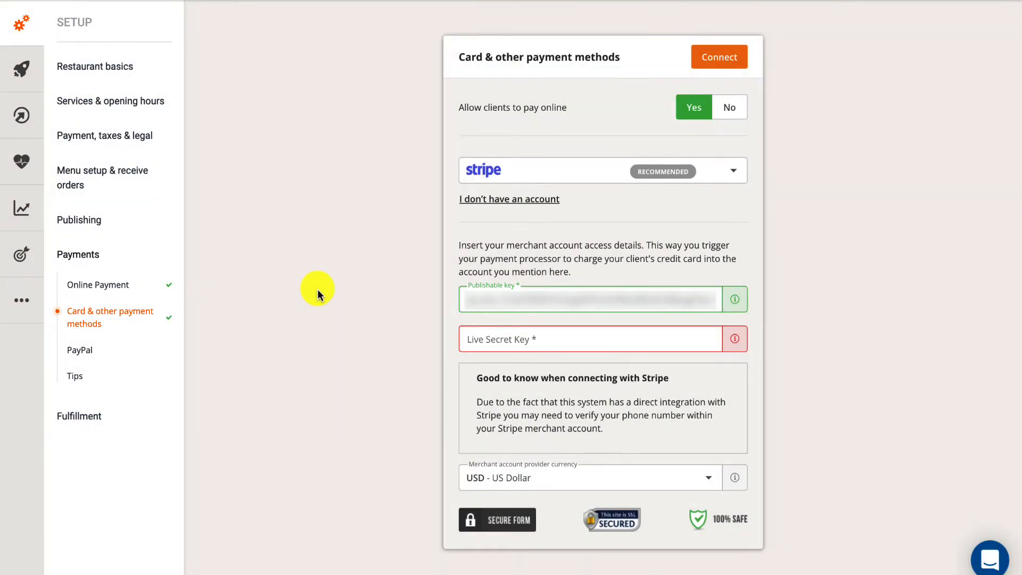
- Paste the new secret key, keep USD - US Dollar as currency, and connect Stripe
{"action": "left_click", "coordinate": [497, 337]}
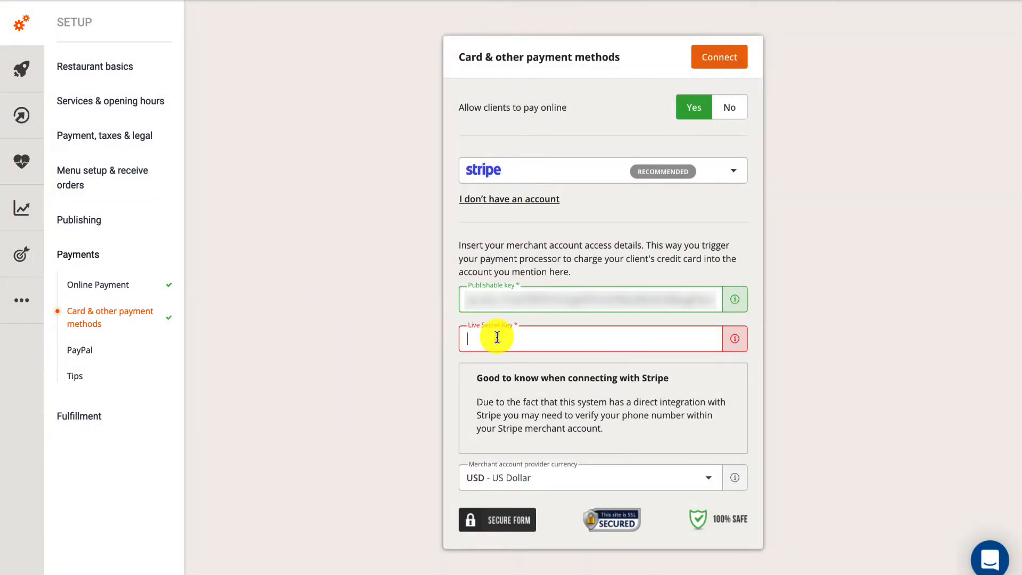
{"action": "key", "text": "ctrl+v"}
{"action": "key", "text": "ctrl+v"}
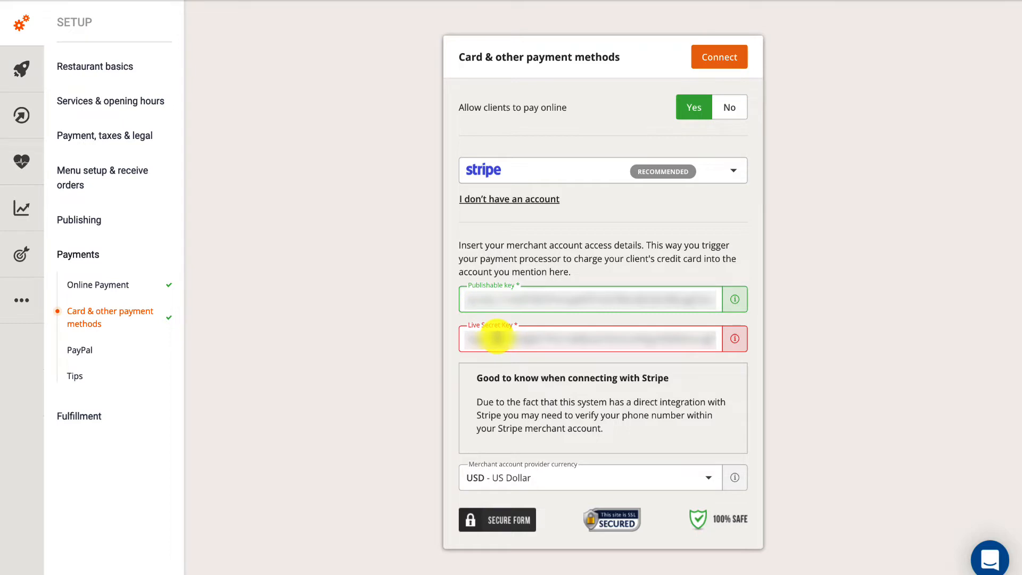
{"action": "left_click", "coordinate": [711, 479]}
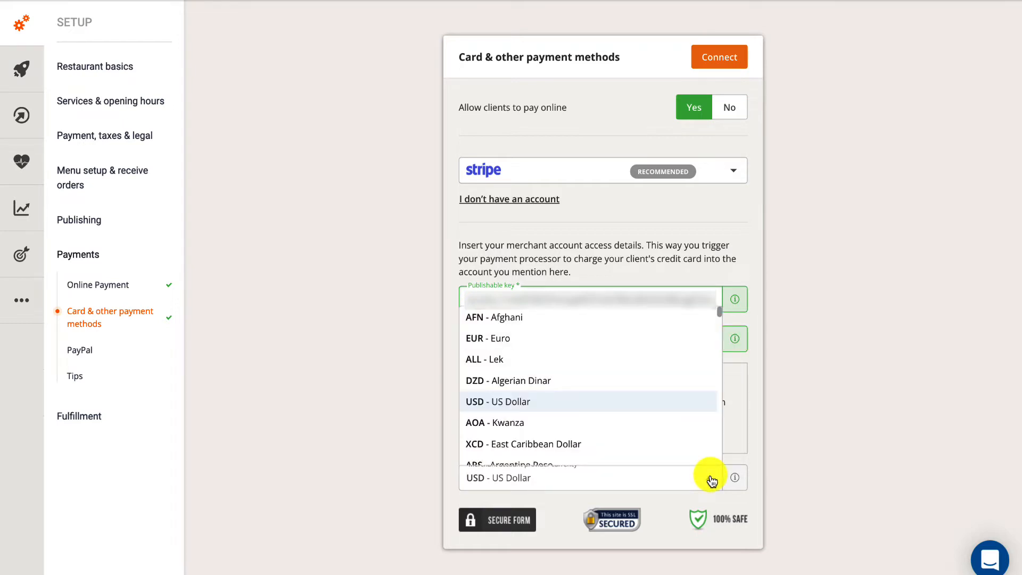
{"action": "scroll", "coordinate": [655, 408], "scroll_direction": "up", "scroll_amount": 1}
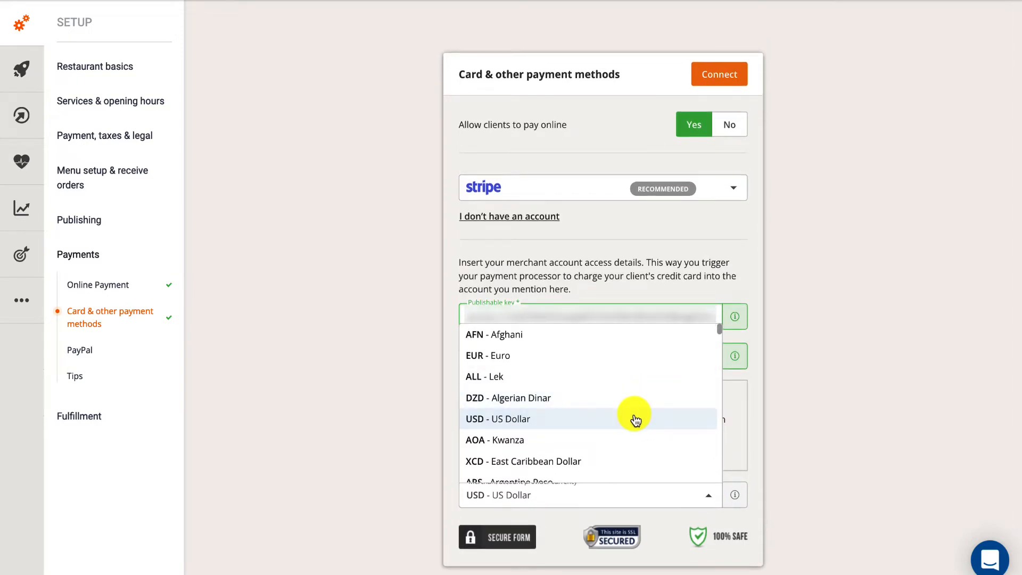
{"action": "left_click", "coordinate": [636, 419]}
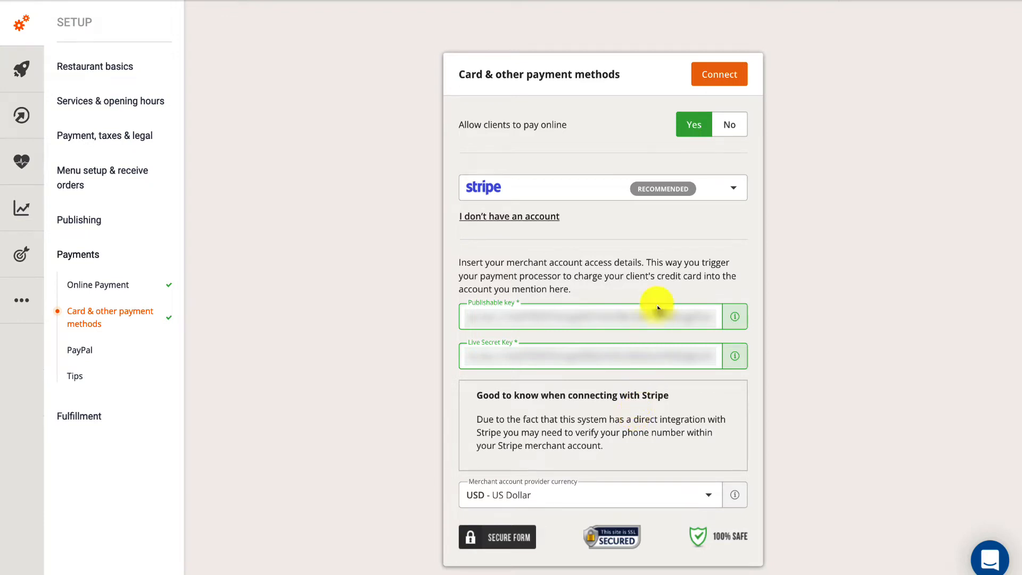
{"action": "left_click", "coordinate": [704, 83]}
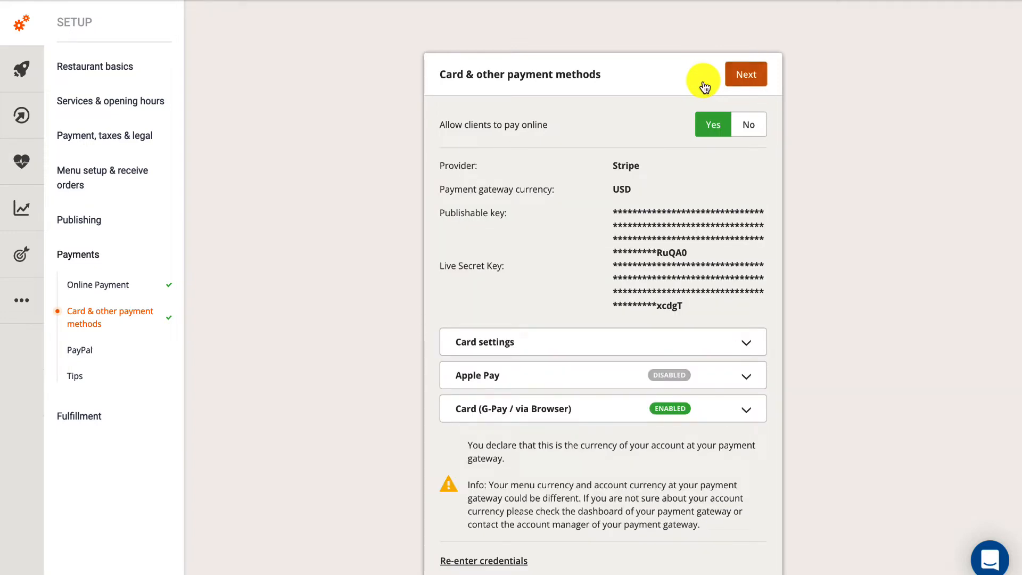
- Go past the Card & other payment methods step with Next
{"action": "left_click", "coordinate": [731, 79]}
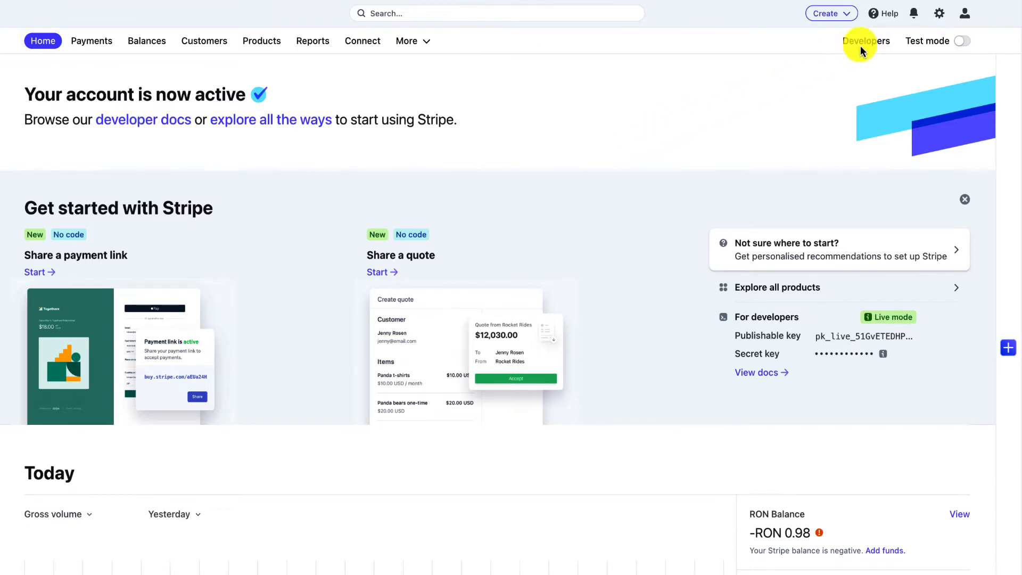
- Turn on Apple Pay and Google Pay in Stripe's Payment methods settings
{"action": "left_click", "coordinate": [938, 14]}
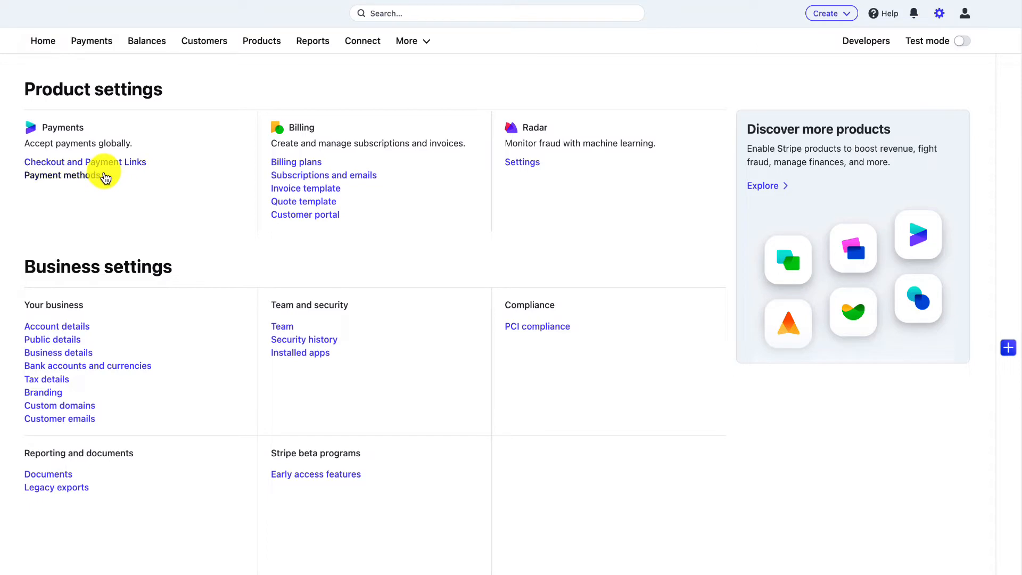
{"action": "left_click", "coordinate": [66, 177]}
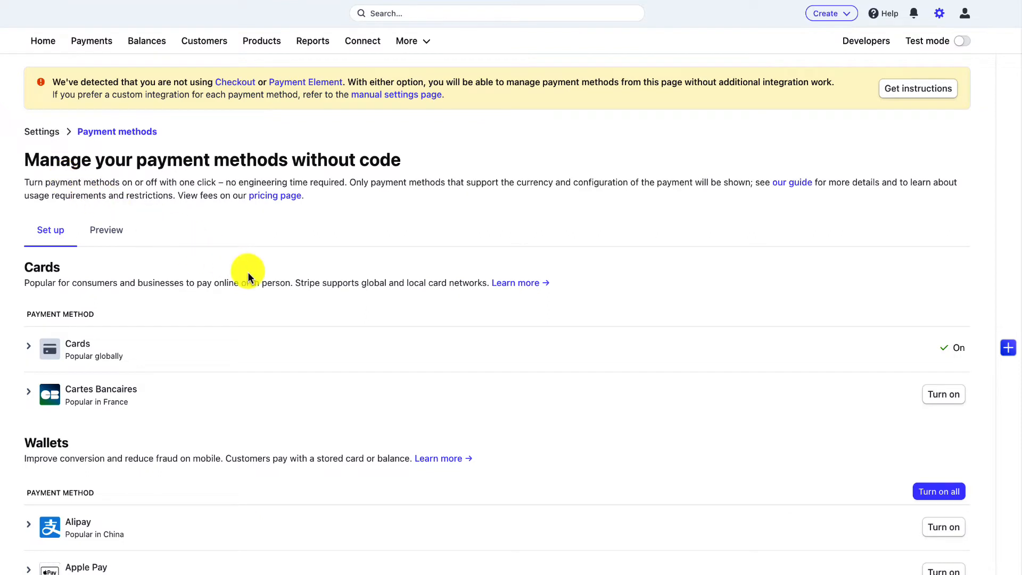
{"action": "scroll", "coordinate": [247, 275], "scroll_direction": "down", "scroll_amount": 3}
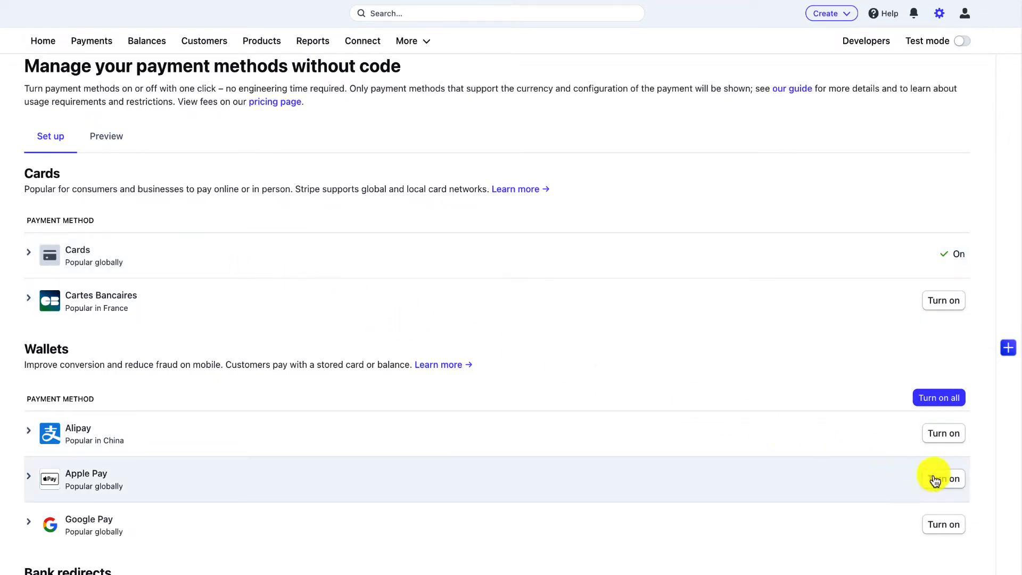
{"action": "left_click", "coordinate": [936, 481]}
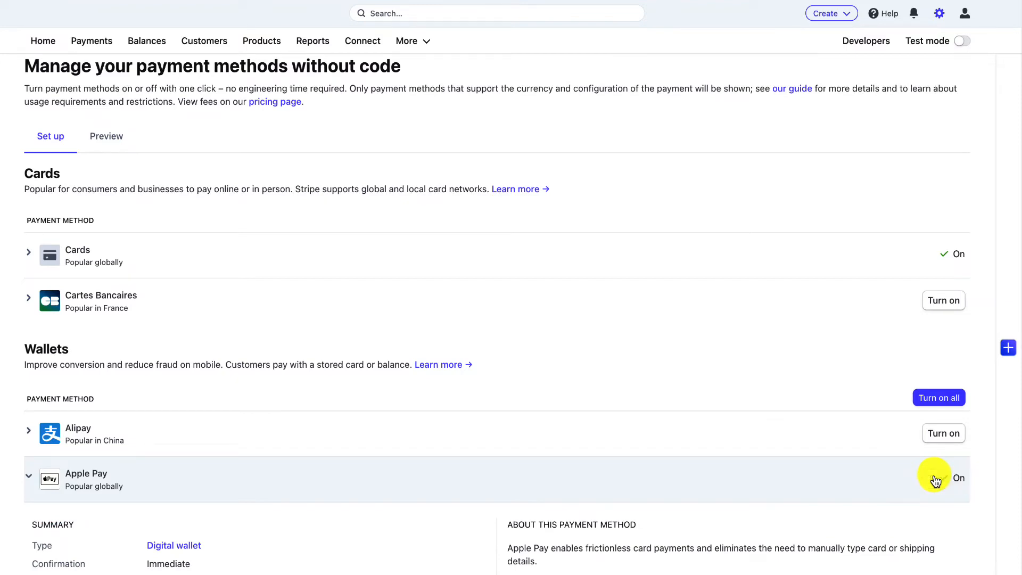
{"action": "scroll", "coordinate": [936, 480], "scroll_direction": "down", "scroll_amount": 3}
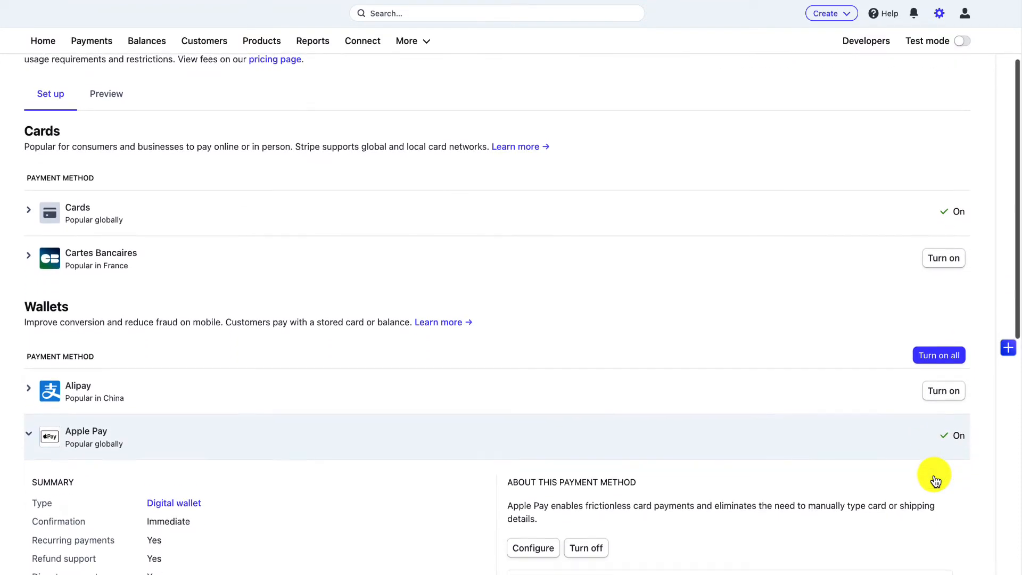
{"action": "scroll", "coordinate": [934, 475], "scroll_direction": "down", "scroll_amount": 4}
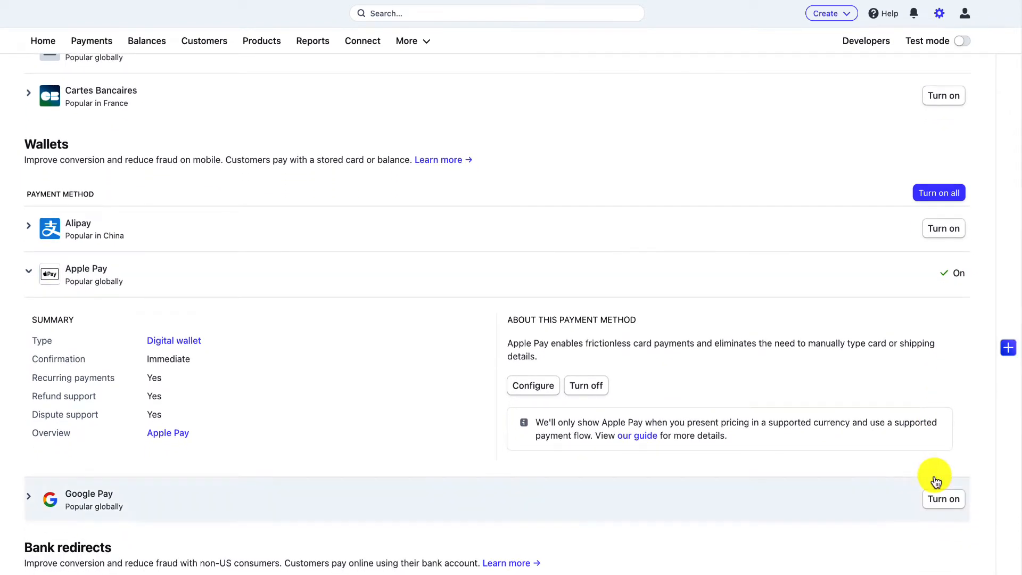
{"action": "left_click", "coordinate": [944, 501]}
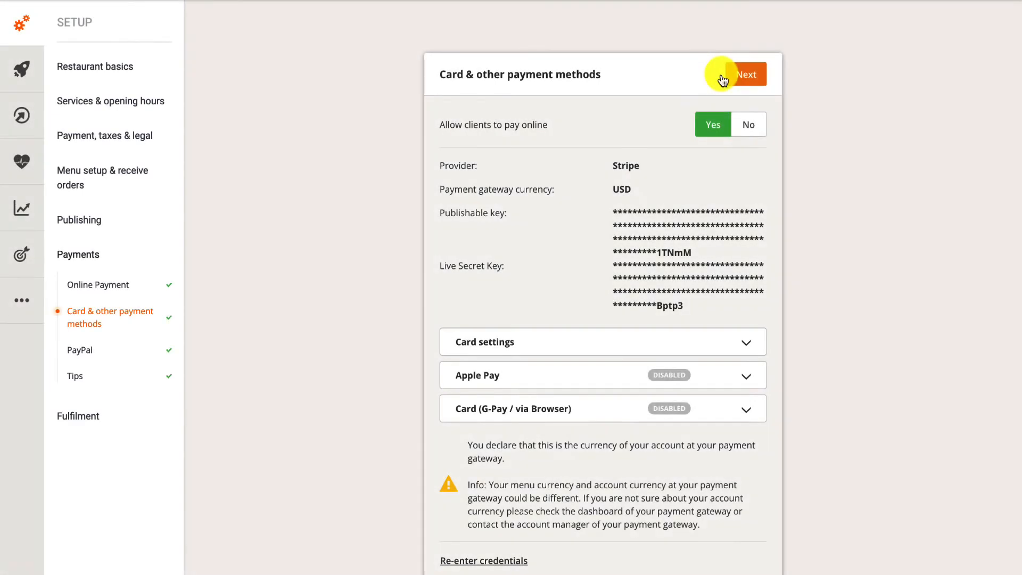
- Mark Apple Pay as manually enabled within Stripe and set Card (G-Pay / via Browser) to Enabled
{"action": "left_click", "coordinate": [658, 373]}
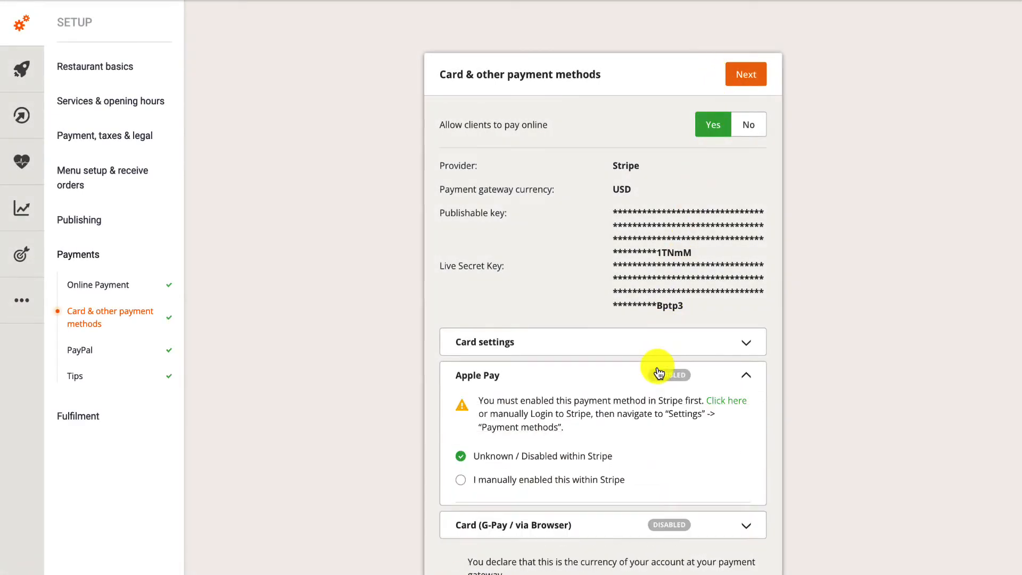
{"action": "scroll", "coordinate": [658, 373], "scroll_direction": "down", "scroll_amount": 2}
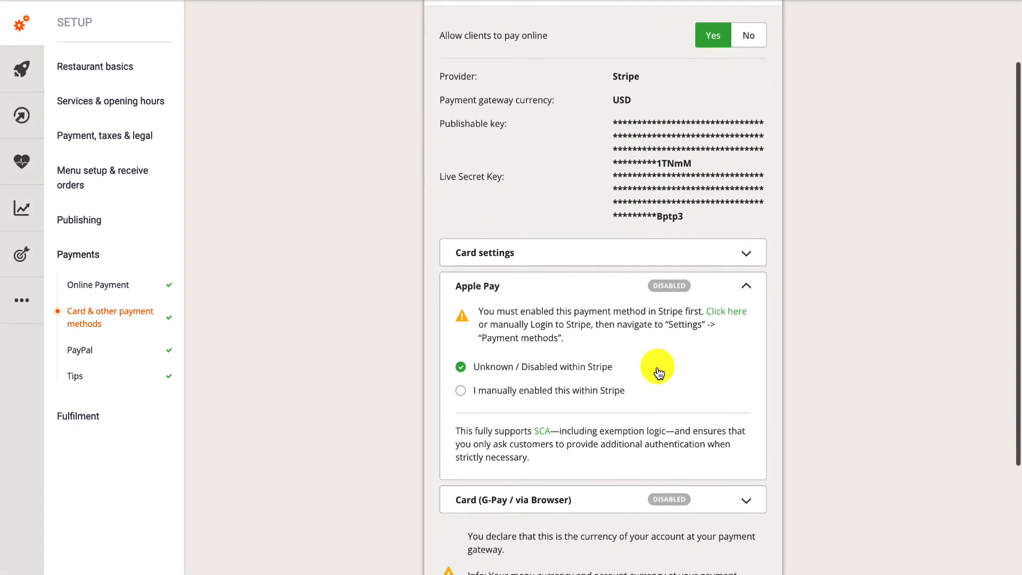
{"action": "left_click", "coordinate": [598, 391]}
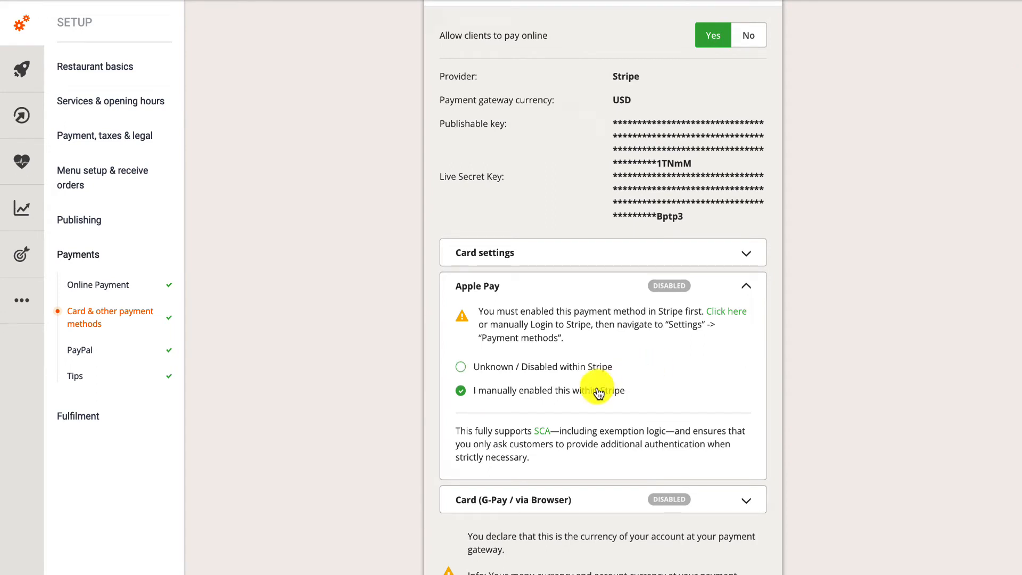
{"action": "scroll", "coordinate": [598, 392], "scroll_direction": "down", "scroll_amount": 3}
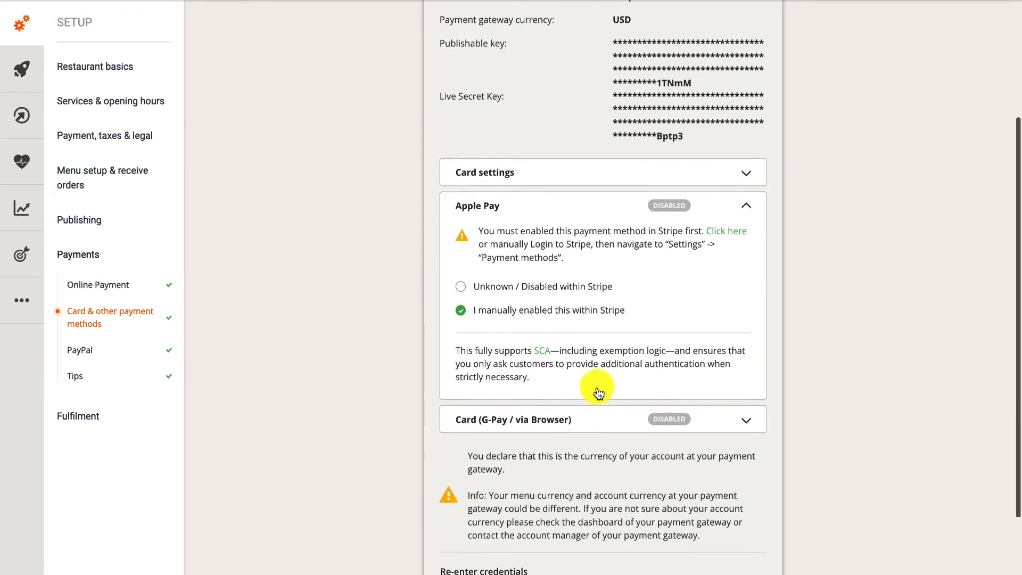
{"action": "left_click", "coordinate": [598, 382]}
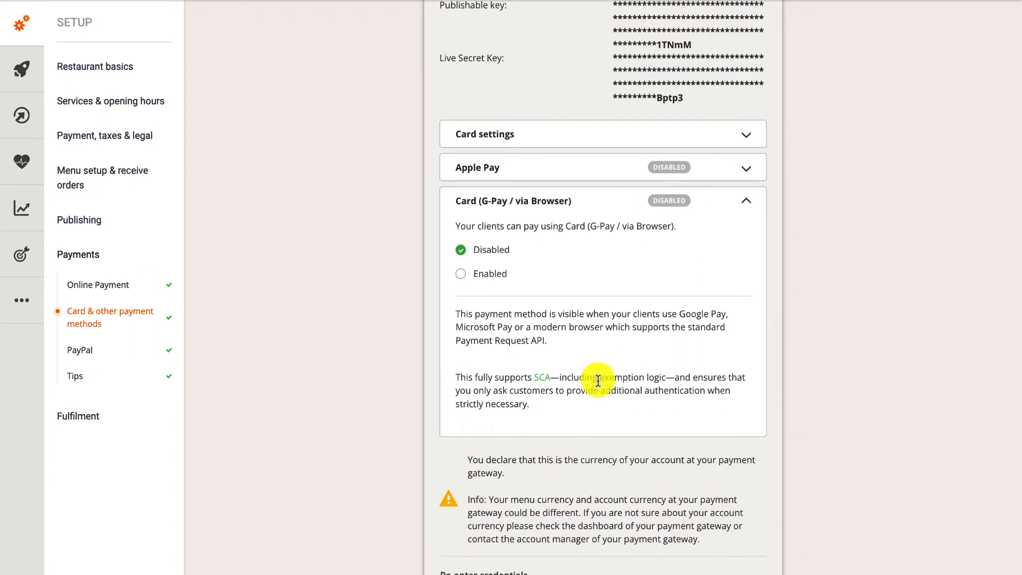
{"action": "left_click", "coordinate": [498, 280]}
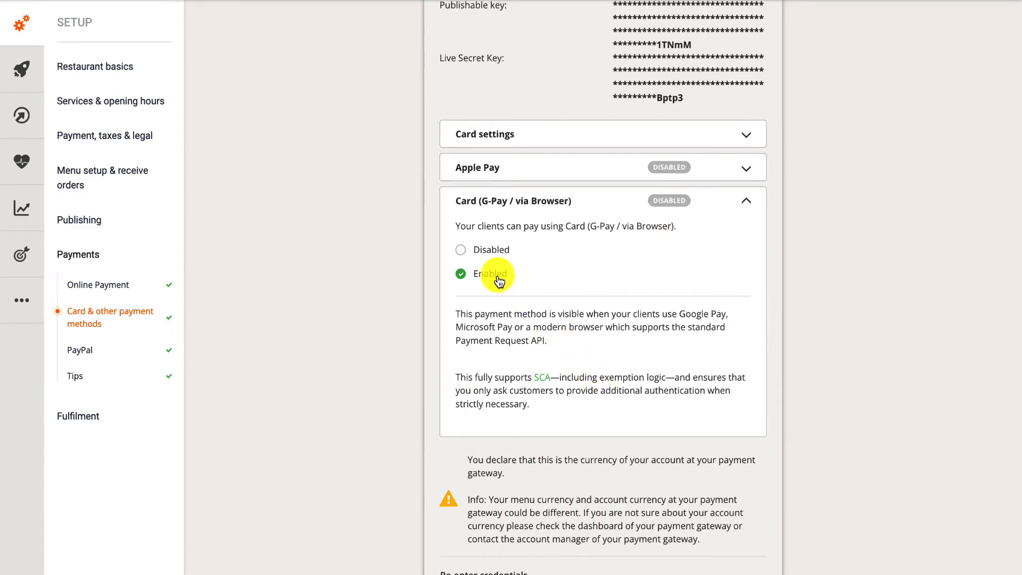
- Save the card payment method settings and continue to the tips step
{"action": "scroll", "coordinate": [679, 186], "scroll_direction": "up", "scroll_amount": 4}
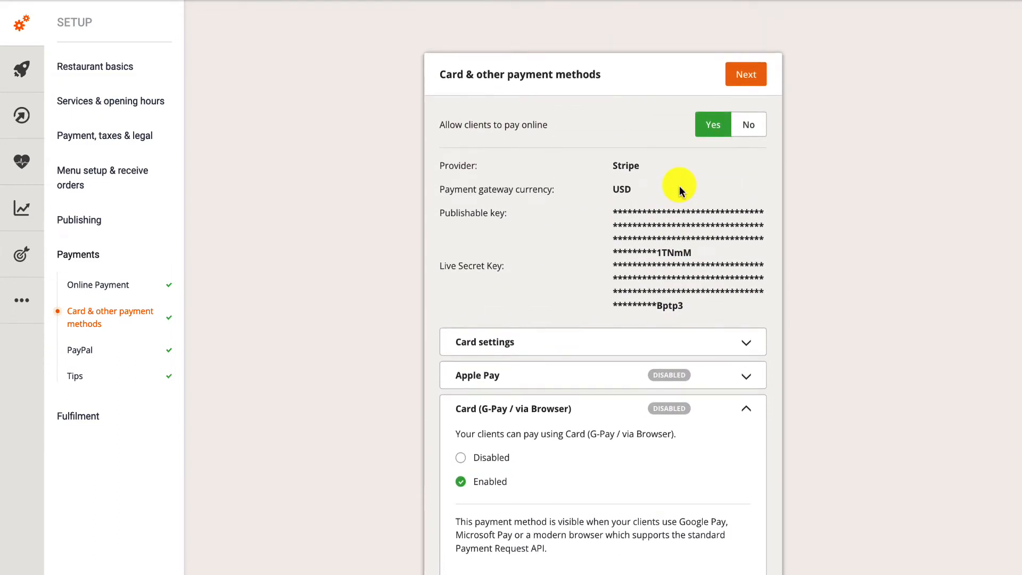
{"action": "left_click", "coordinate": [745, 81]}
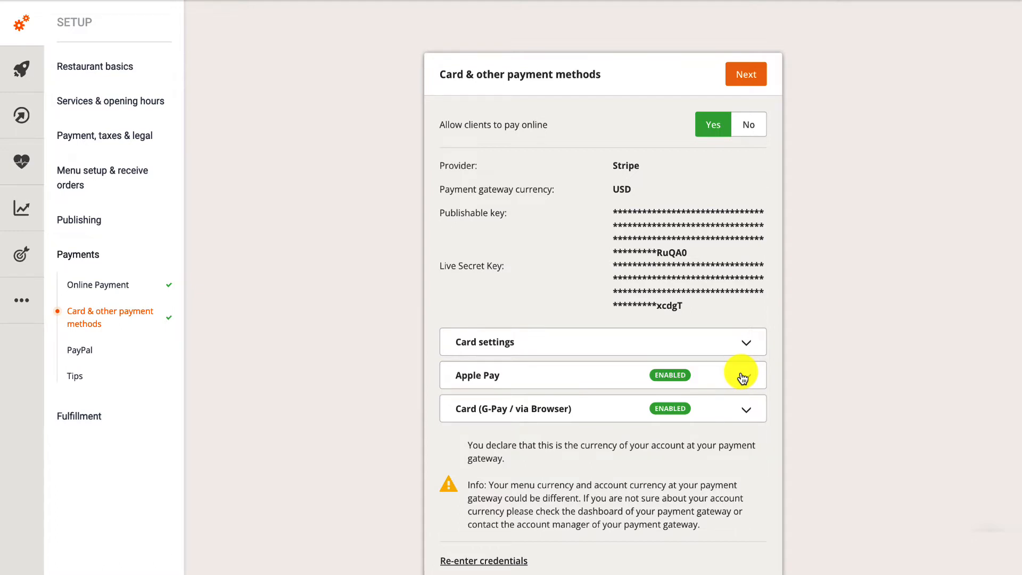
{"action": "left_click", "coordinate": [761, 73]}
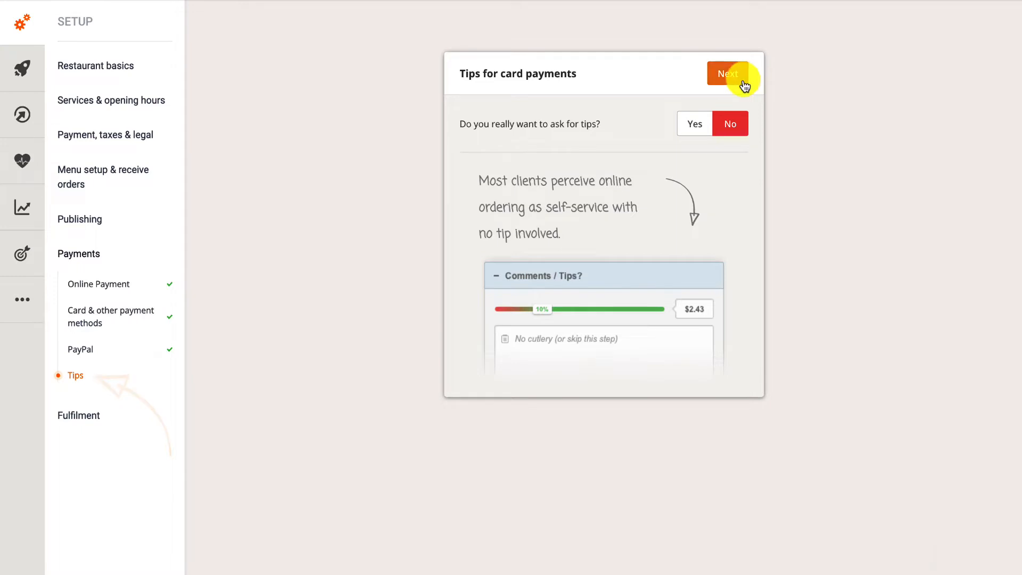
- Turn on tips with 15 pre-selected for both pickup and delivery, then save
{"action": "left_click", "coordinate": [692, 126]}
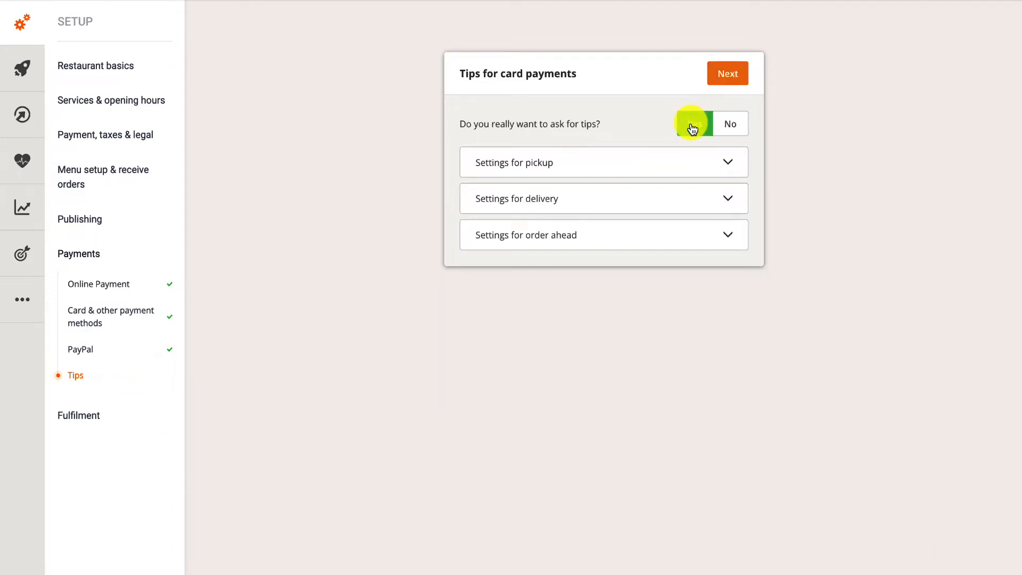
{"action": "left_click", "coordinate": [685, 162]}
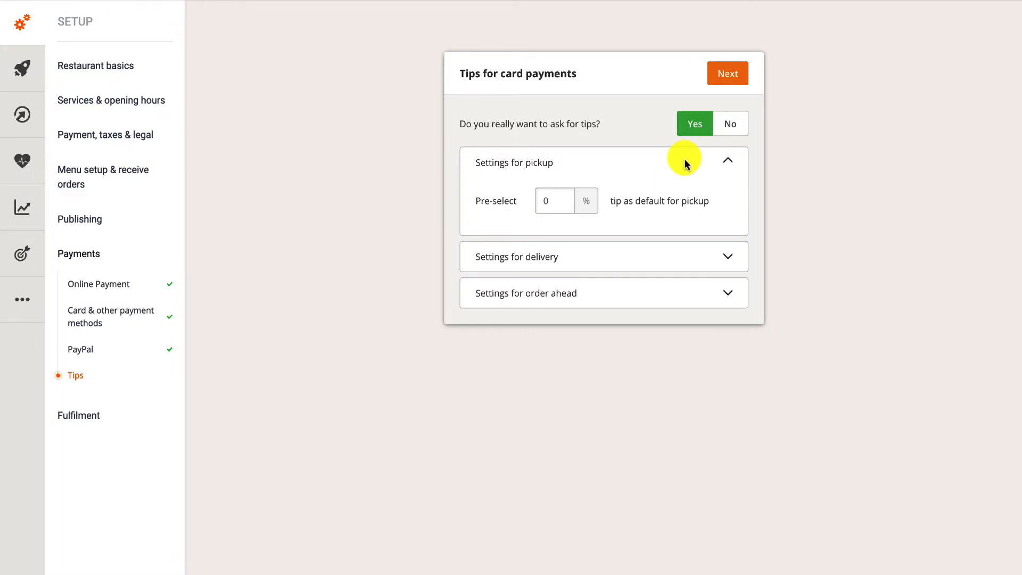
{"action": "left_click_drag", "start_coordinate": [557, 201], "coordinate": [531, 202]}
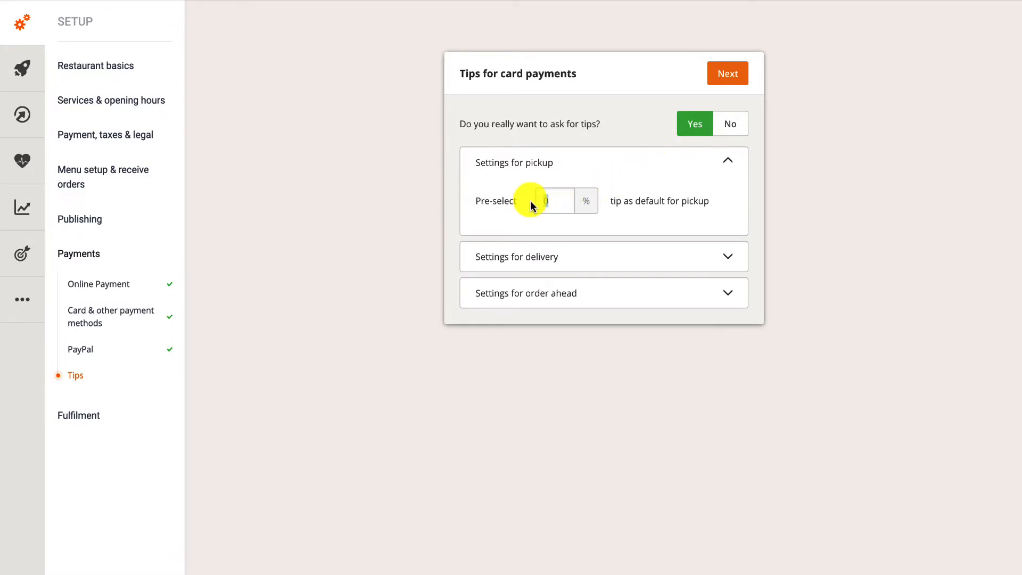
{"action": "type", "text": "15"}
{"action": "left_click", "coordinate": [529, 256]}
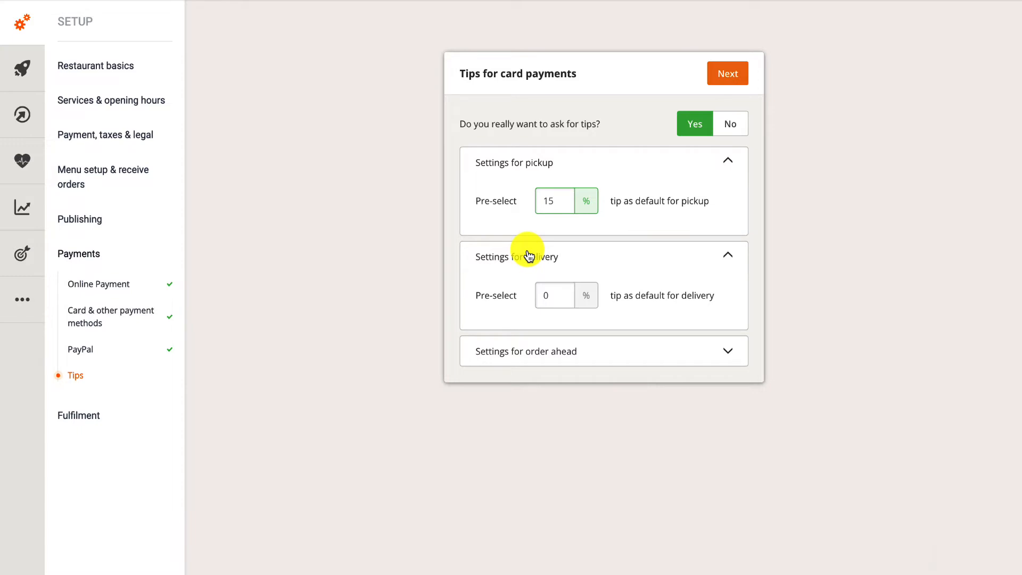
{"action": "left_click", "coordinate": [537, 295]}
{"action": "type", "text": "15"}
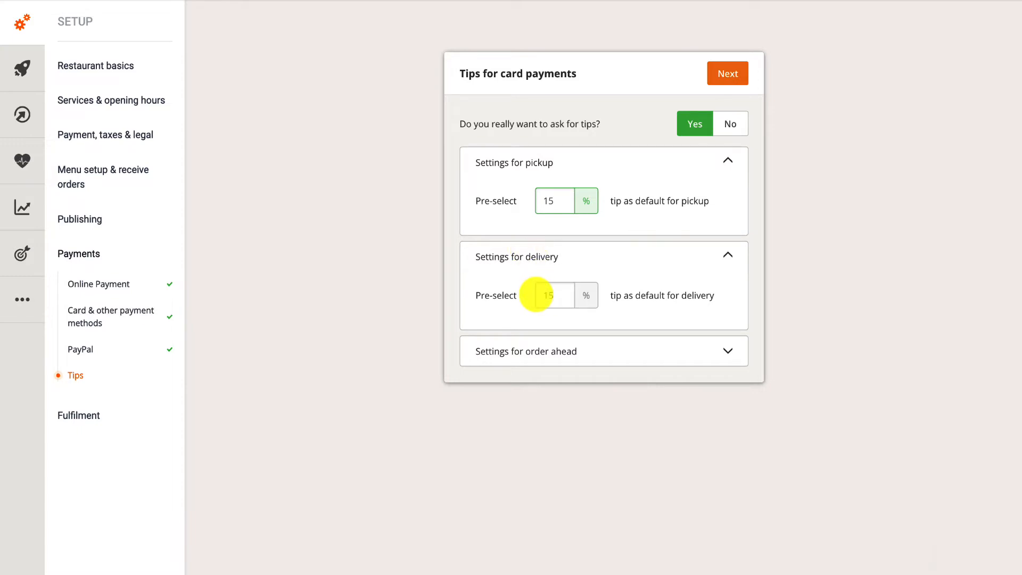
{"action": "left_click", "coordinate": [547, 349]}
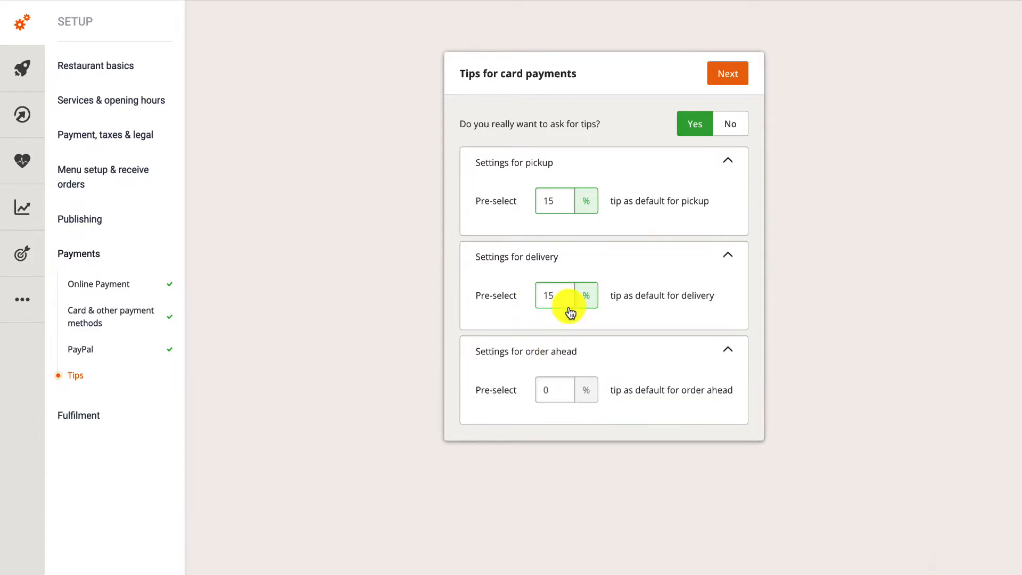
{"action": "left_click", "coordinate": [727, 74]}
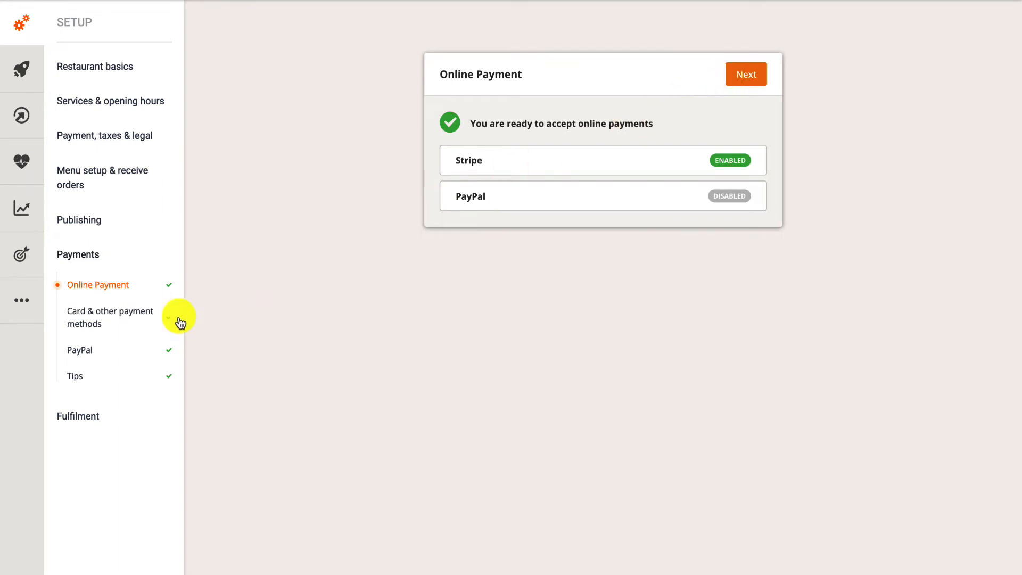
- Set Enable PayPal payments to Yes in GloriaFood's PayPal settings
{"action": "left_click", "coordinate": [100, 352]}
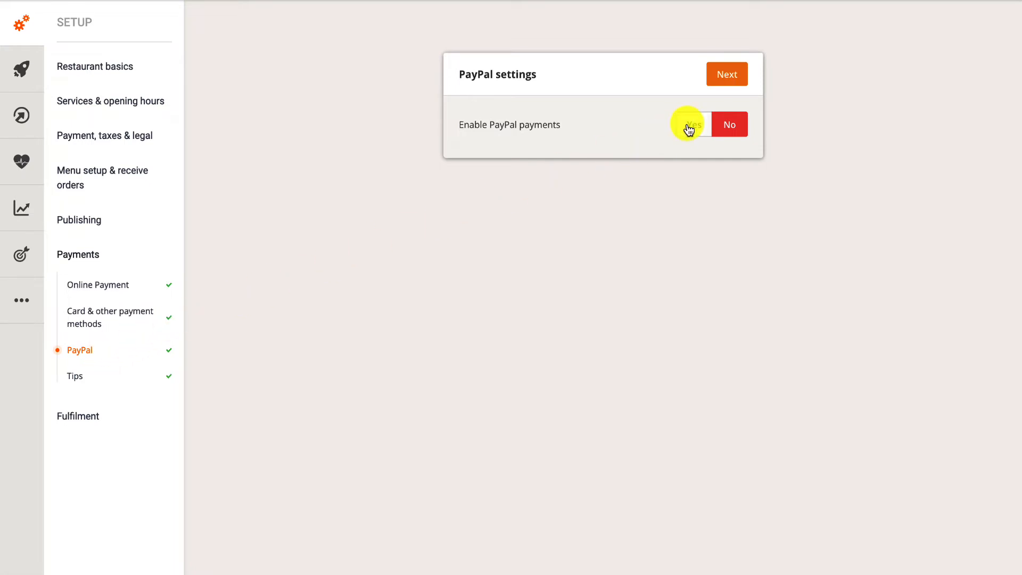
{"action": "left_click", "coordinate": [688, 127]}
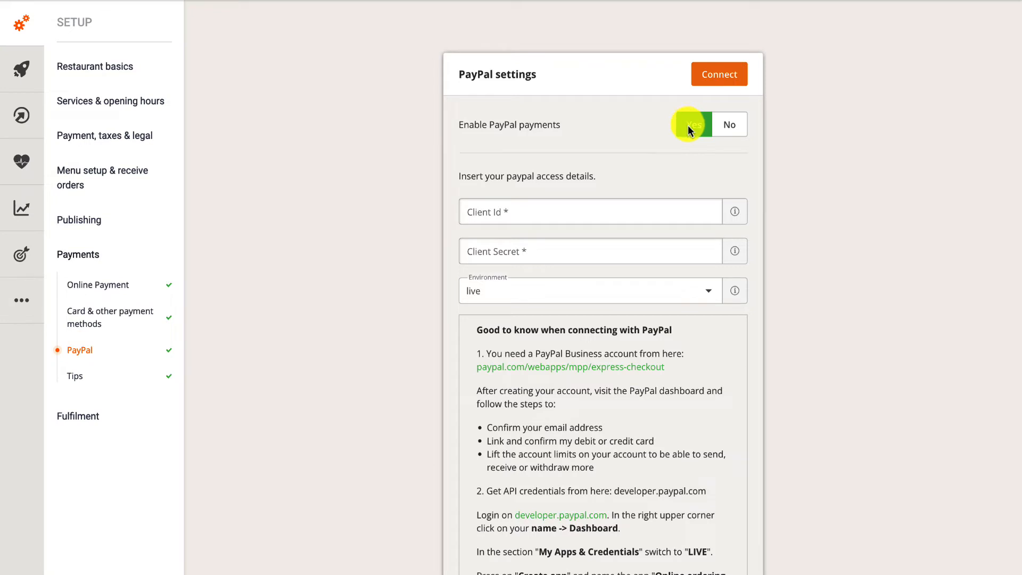
{"action": "mouse_move", "coordinate": [735, 213]}
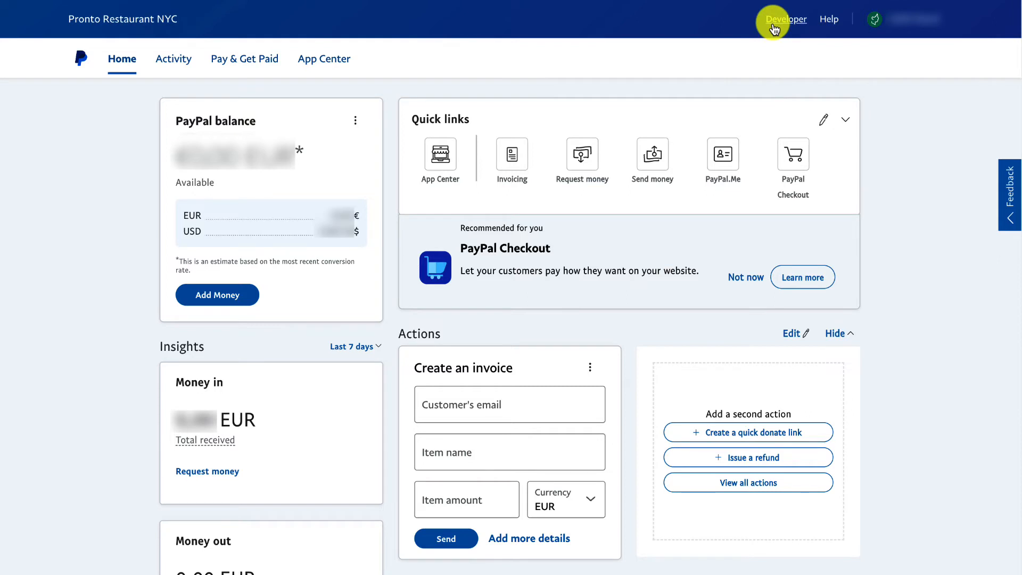
- Go to the PayPal Developer dashboard and show the Live REST API apps
{"action": "left_click", "coordinate": [773, 24]}
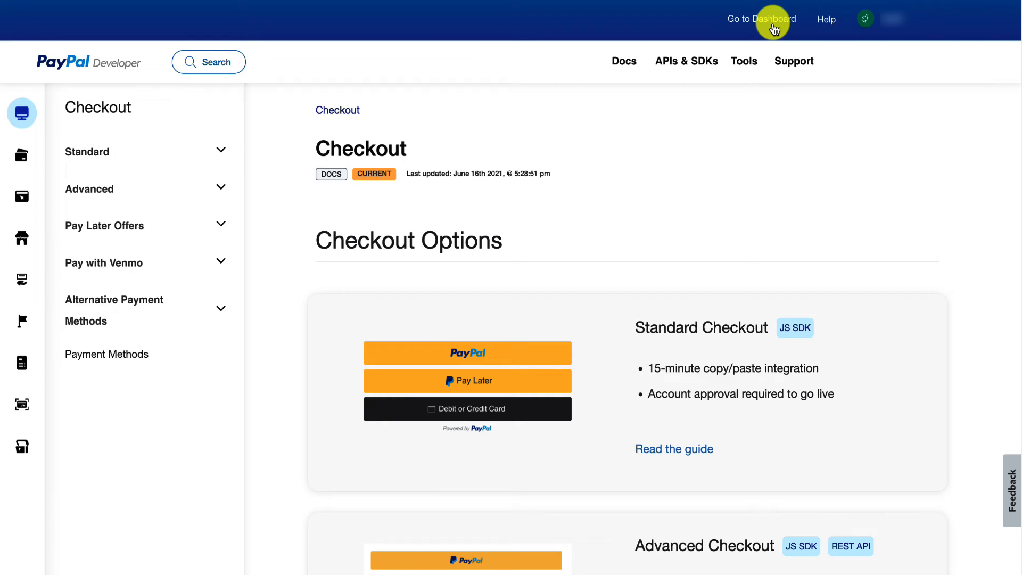
{"action": "mouse_move", "coordinate": [867, 46]}
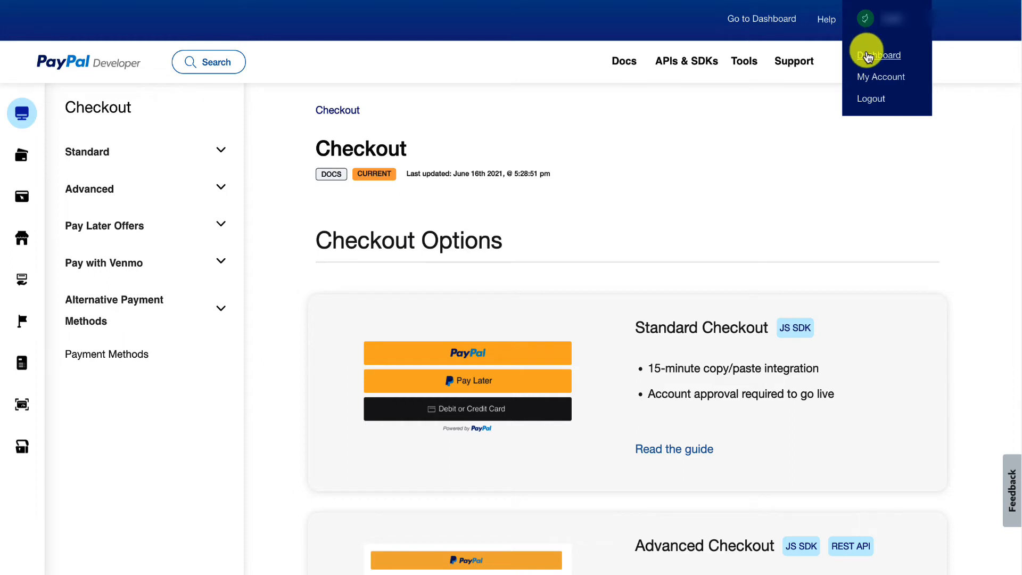
{"action": "left_click", "coordinate": [868, 56]}
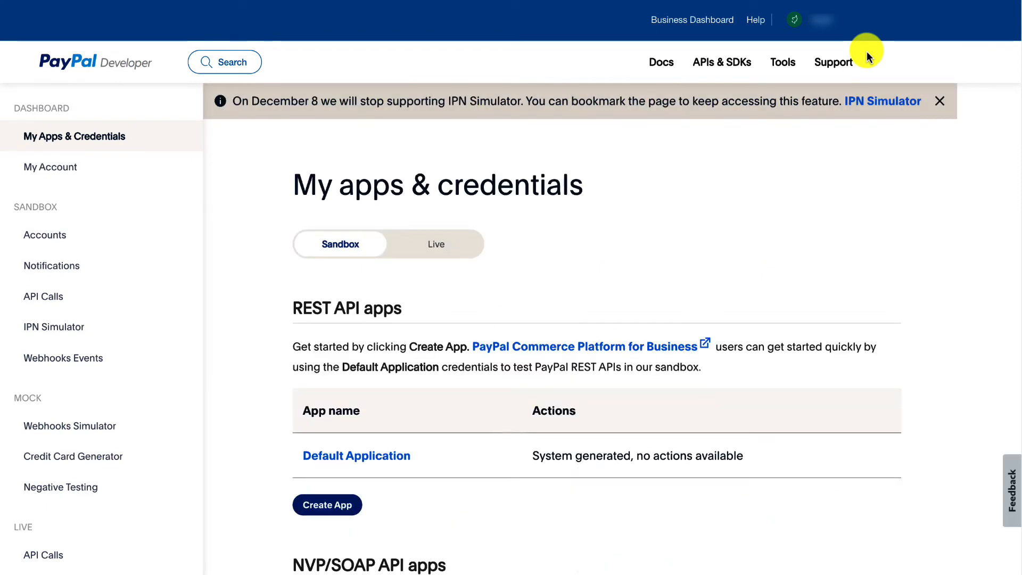
{"action": "left_click", "coordinate": [453, 244]}
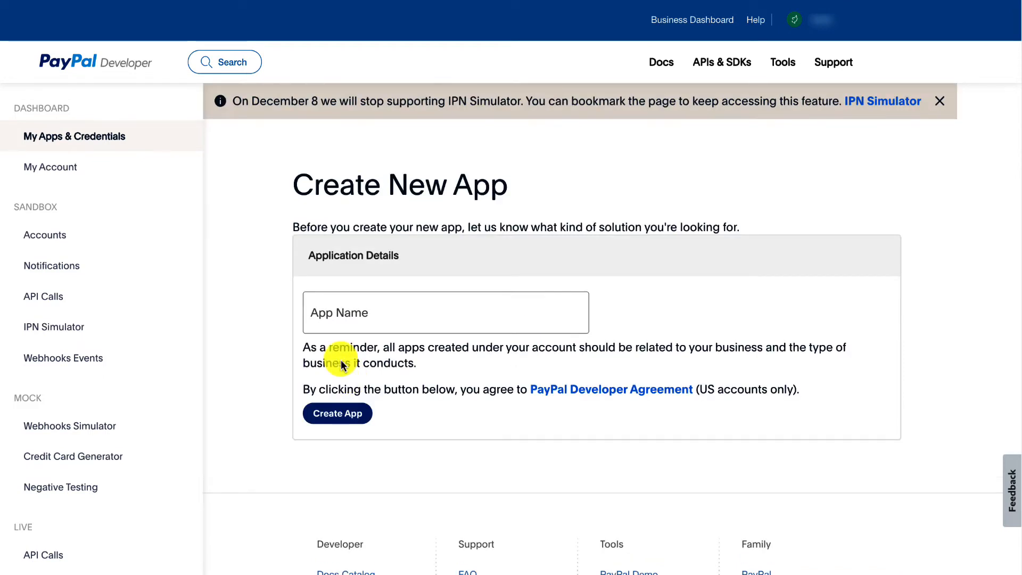
- Create a Live PayPal app named 'Online ordering system' and select its Client ID
{"action": "left_click", "coordinate": [380, 321]}
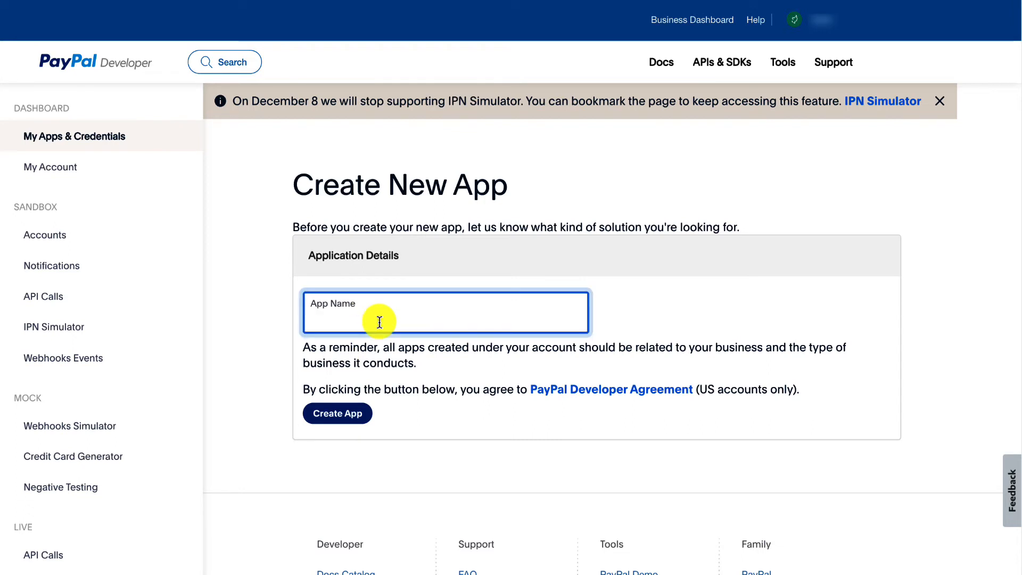
{"action": "type", "text": "Online ordering"}
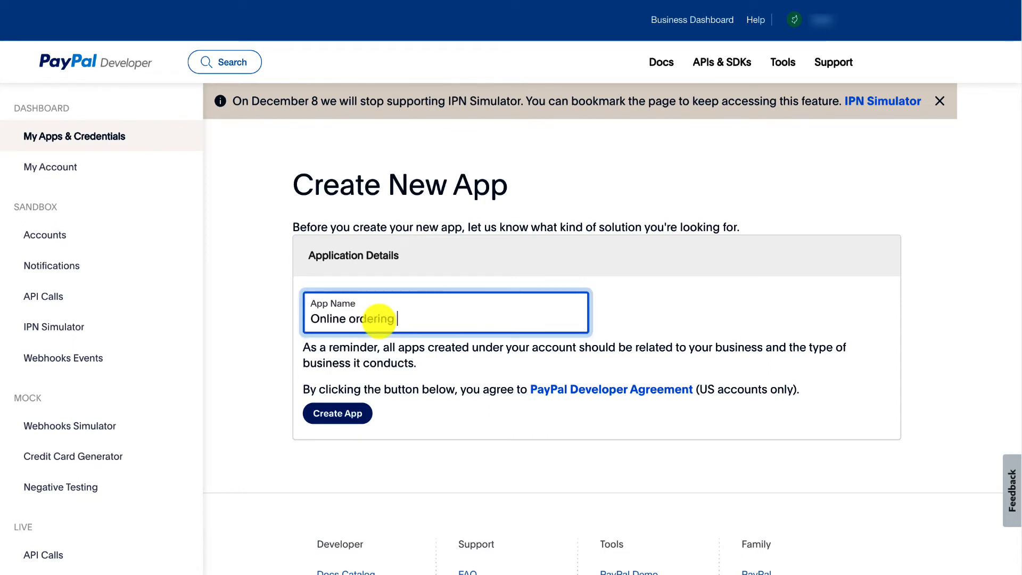
{"action": "type", "text": " system"}
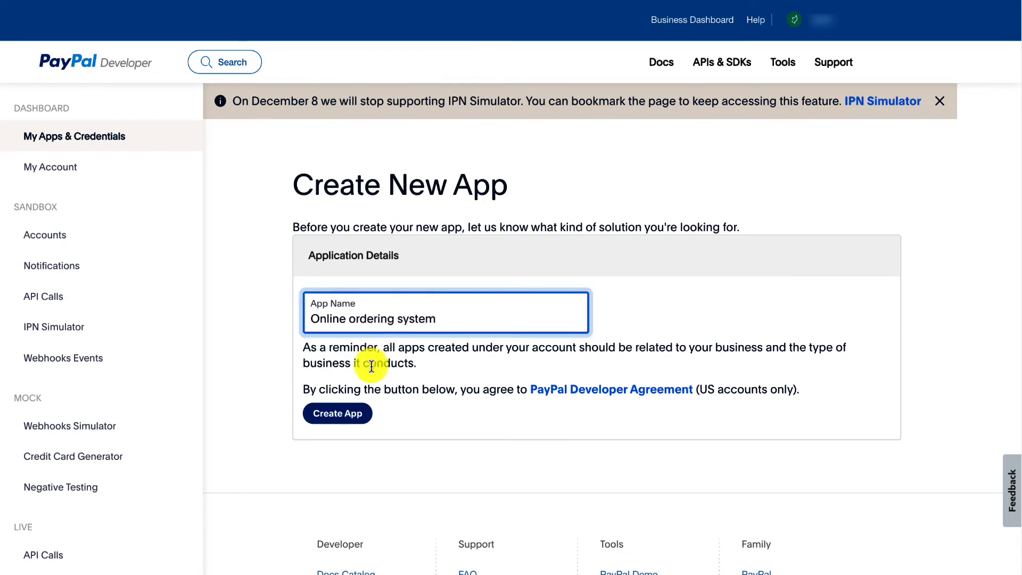
{"action": "left_click", "coordinate": [362, 418]}
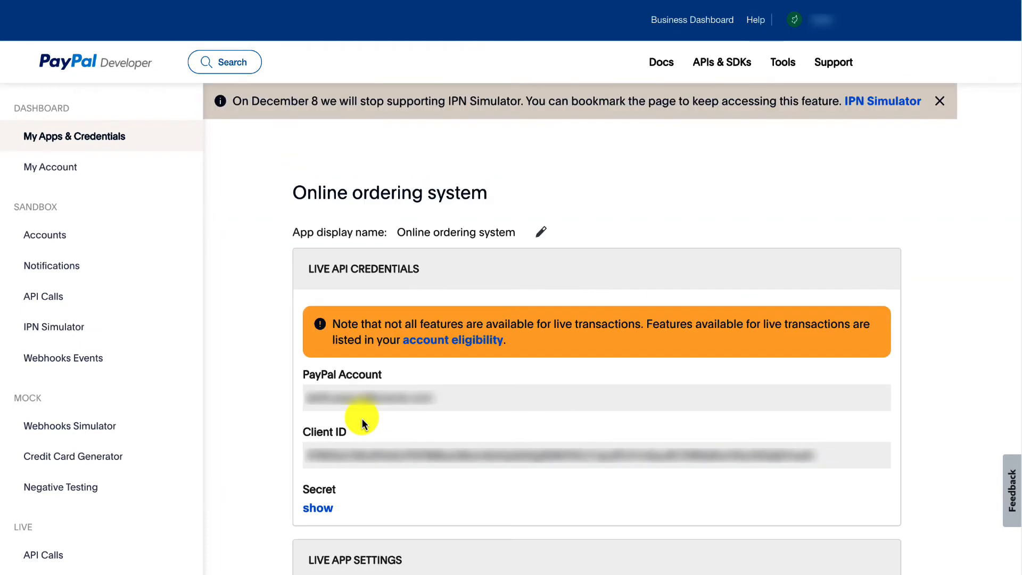
{"action": "scroll", "coordinate": [363, 419], "scroll_direction": "down", "scroll_amount": 2}
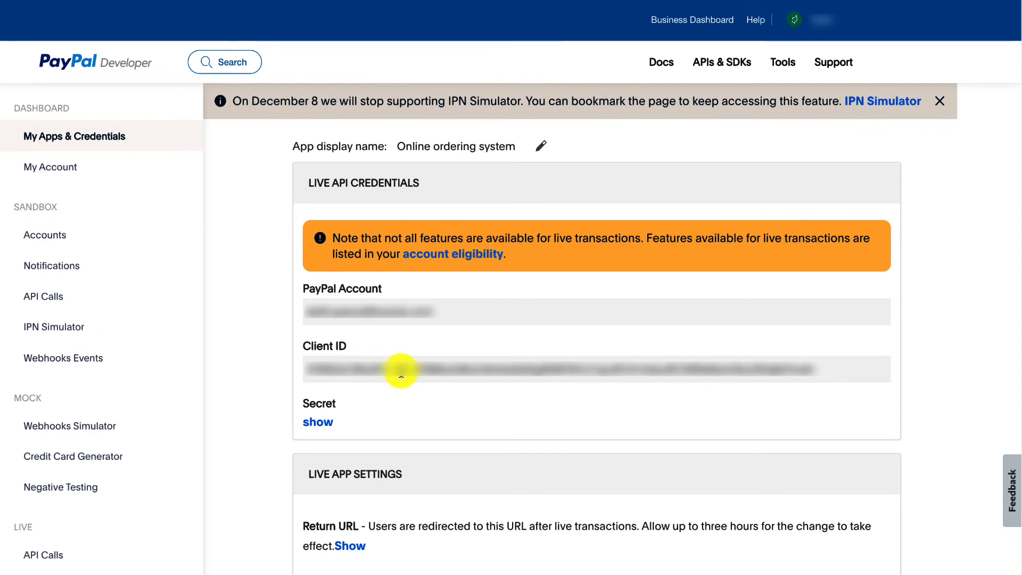
{"action": "double_click", "coordinate": [401, 372]}
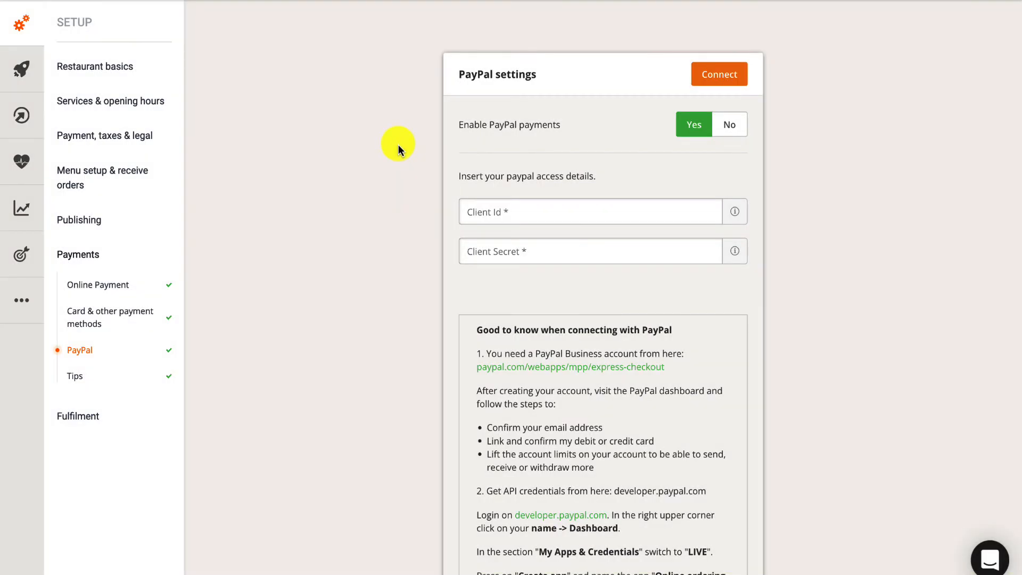
- Paste the copied Client ID into GloriaFood's PayPal Client Id field
{"action": "left_click", "coordinate": [486, 208]}
{"action": "key", "text": "ctrl+v"}
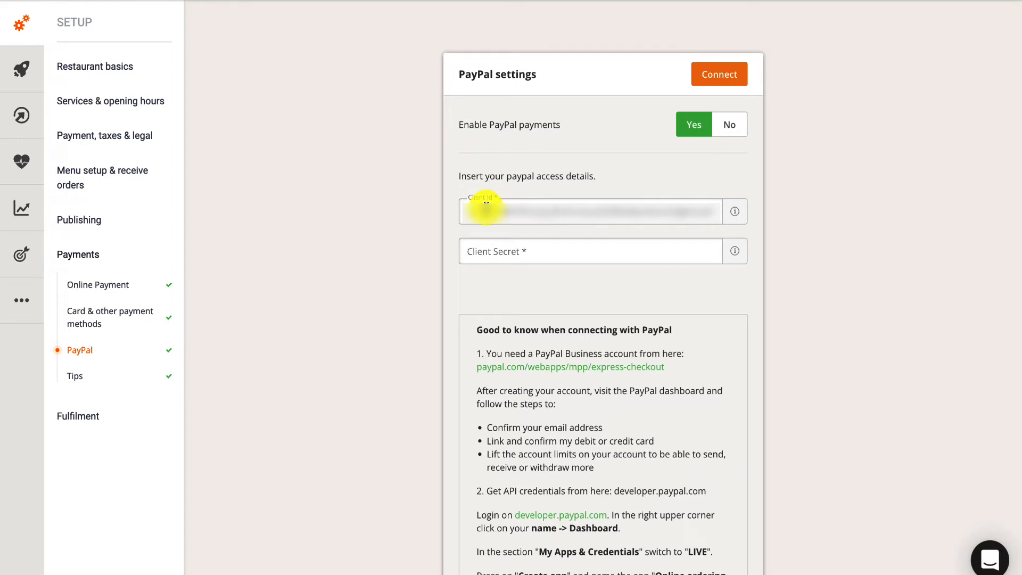
{"action": "mouse_move", "coordinate": [740, 255]}
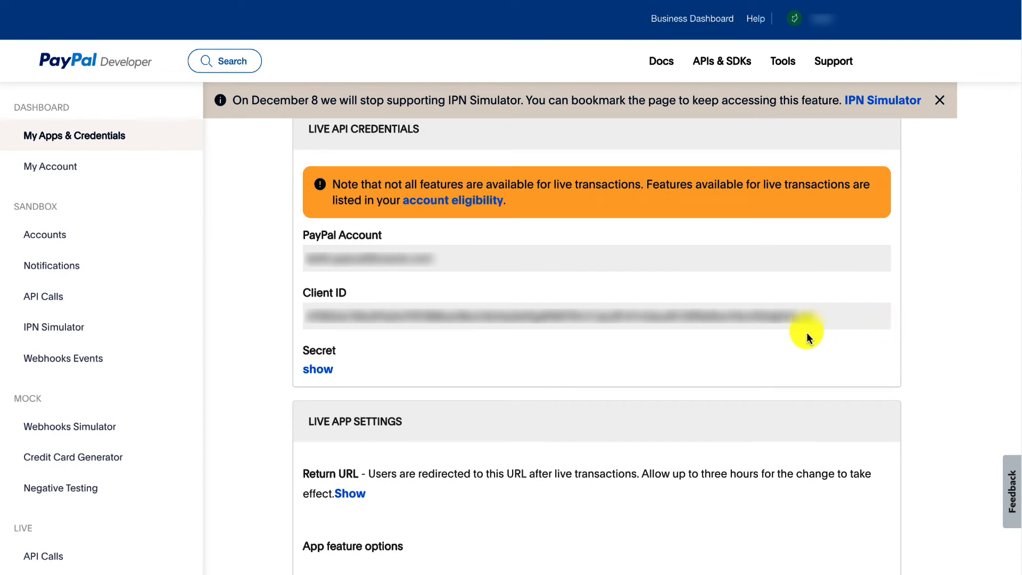
- Show the 'Online ordering system' app's live Secret and copy it
{"action": "left_click", "coordinate": [329, 368]}
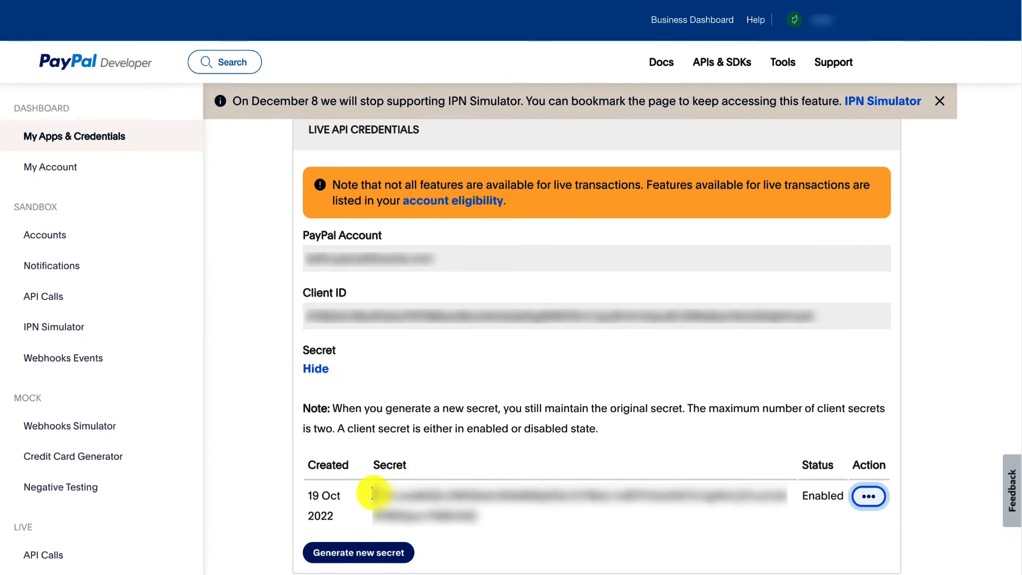
{"action": "left_click_drag", "start_coordinate": [372, 494], "coordinate": [483, 529]}
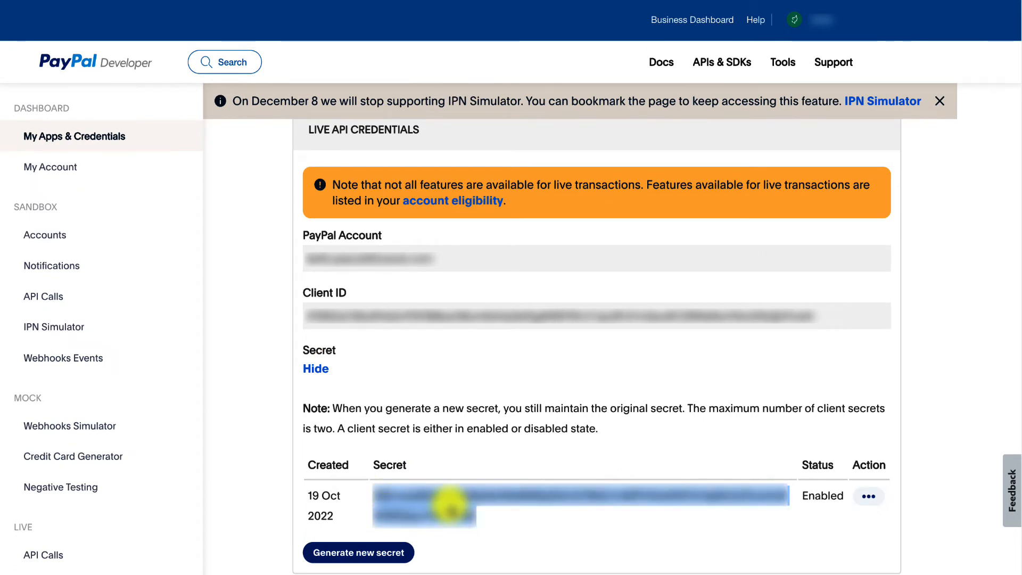
{"action": "right_click", "coordinate": [455, 488]}
{"action": "left_click", "coordinate": [478, 525]}
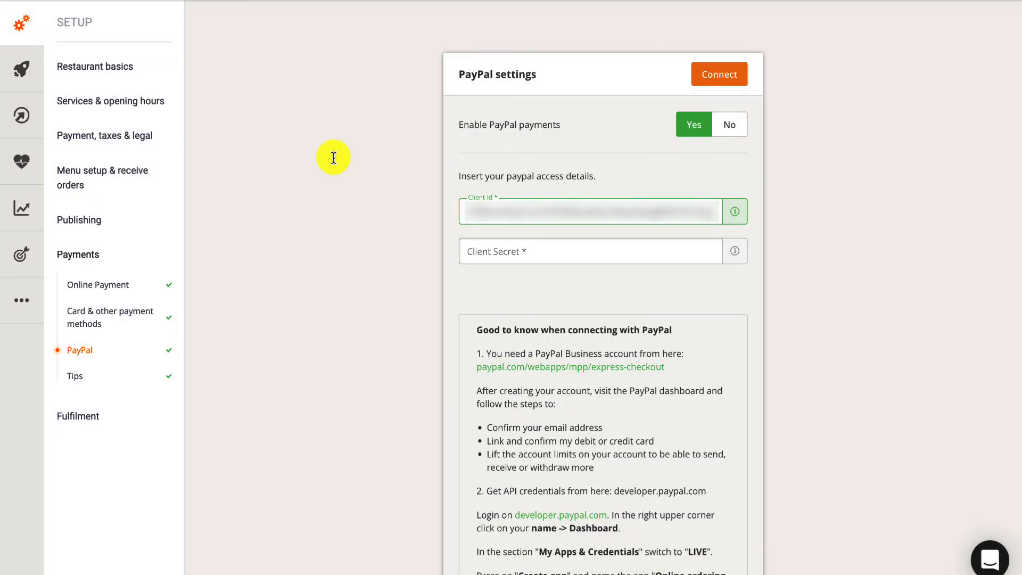
- Paste the secret into GloriaFood's Client Secret field and connect PayPal
{"action": "left_click", "coordinate": [480, 248]}
{"action": "key", "text": "ctrl+v"}
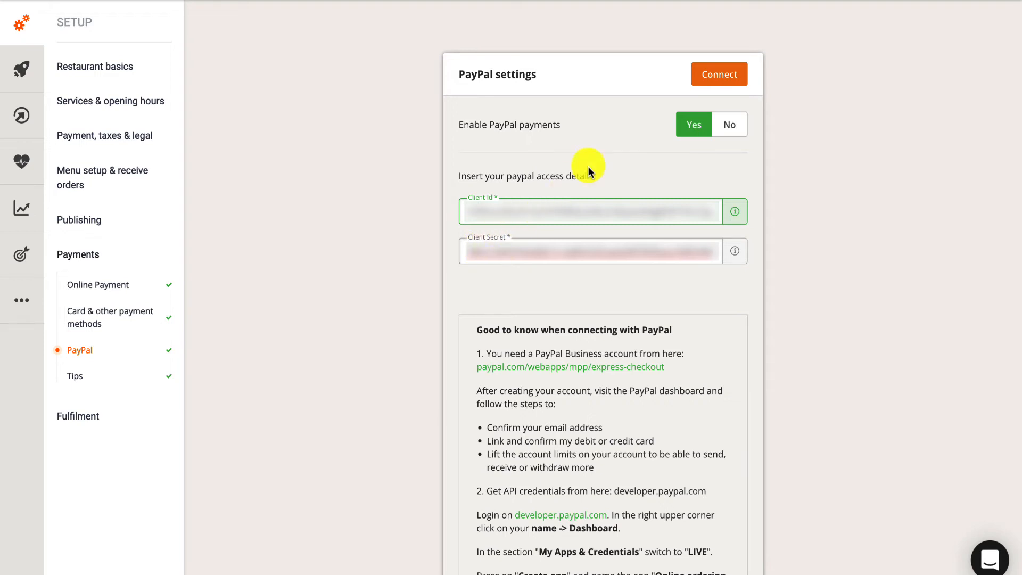
{"action": "left_click", "coordinate": [705, 84]}
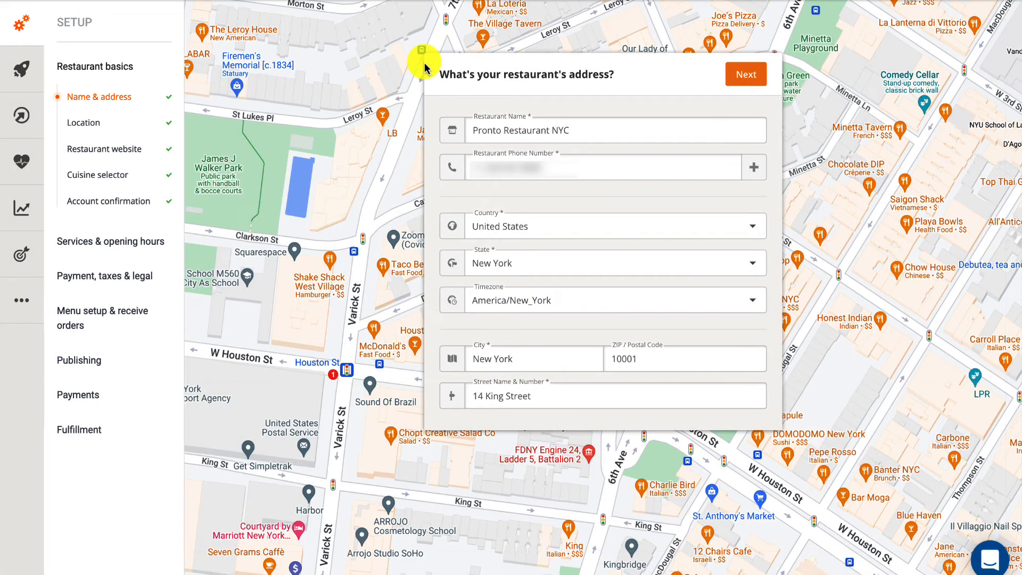
- Save card security as Optimize for best sales conversion, leaving ZIP code verification off
{"action": "left_click", "coordinate": [88, 394]}
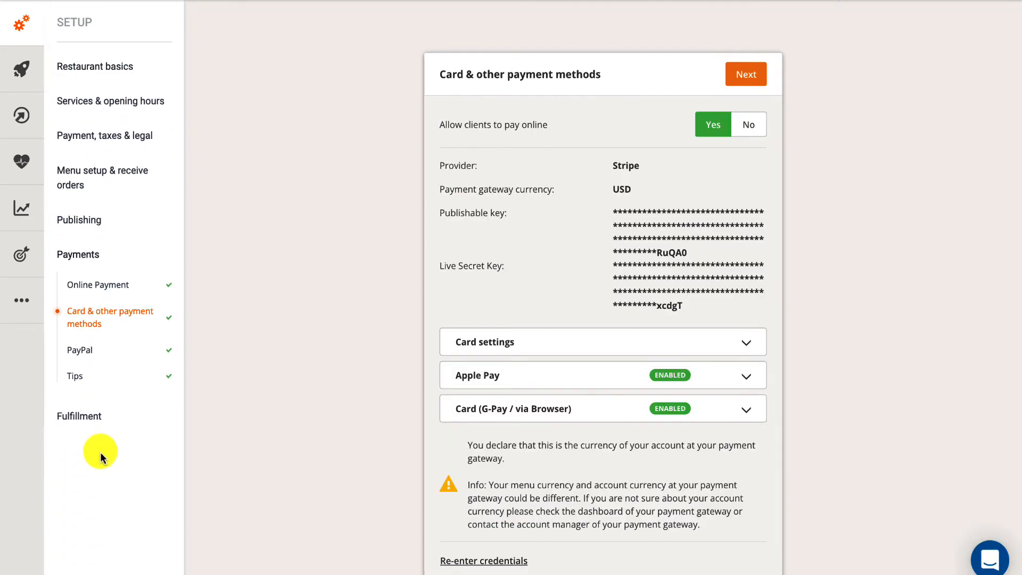
{"action": "left_click", "coordinate": [473, 346]}
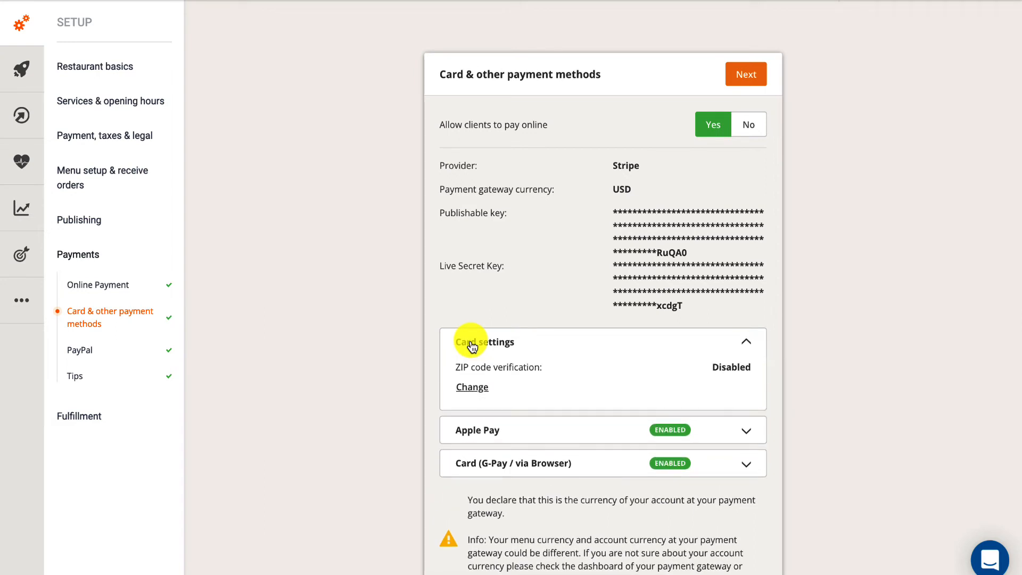
{"action": "left_click", "coordinate": [468, 389]}
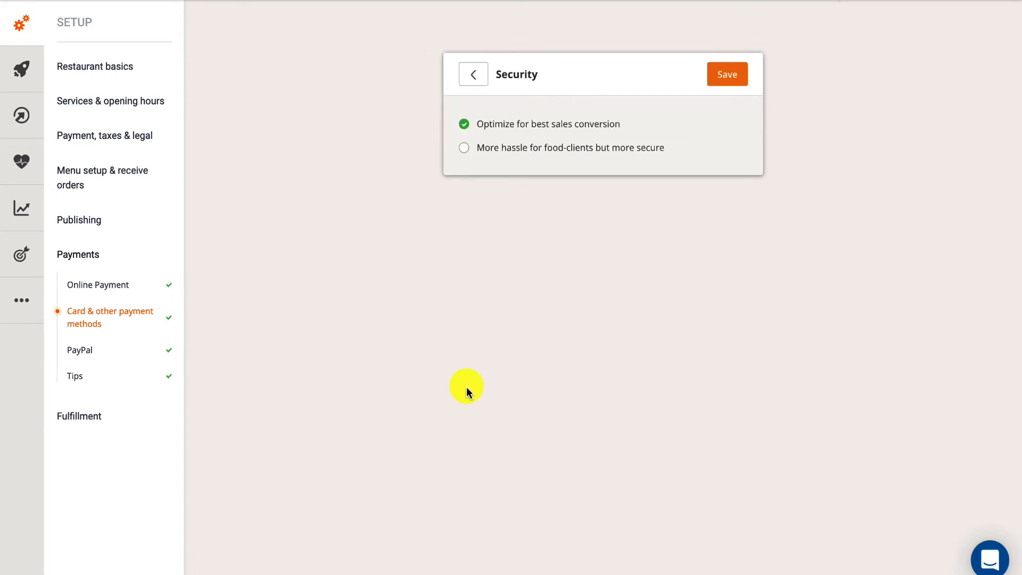
{"action": "left_click", "coordinate": [465, 149]}
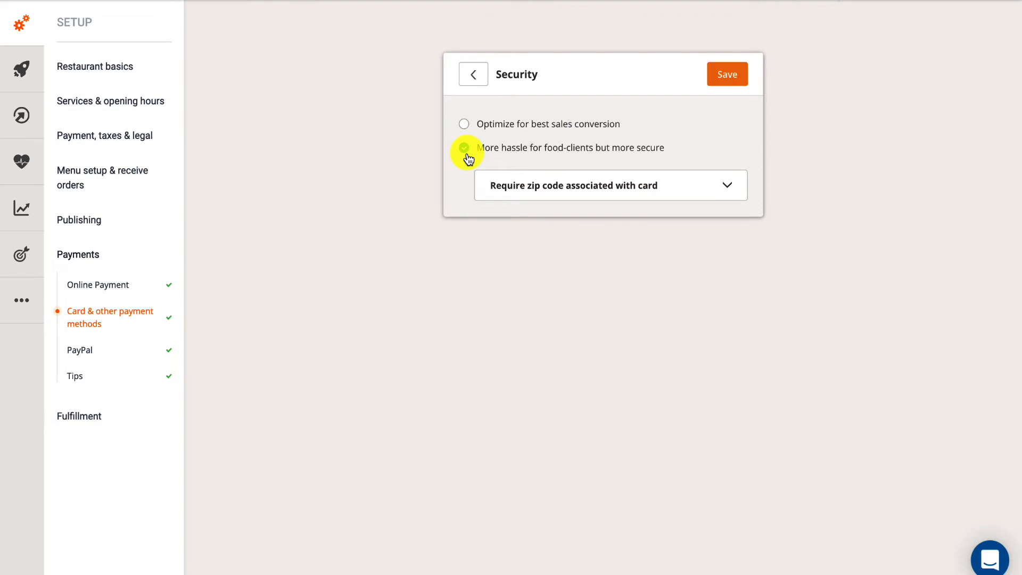
{"action": "left_click", "coordinate": [550, 188]}
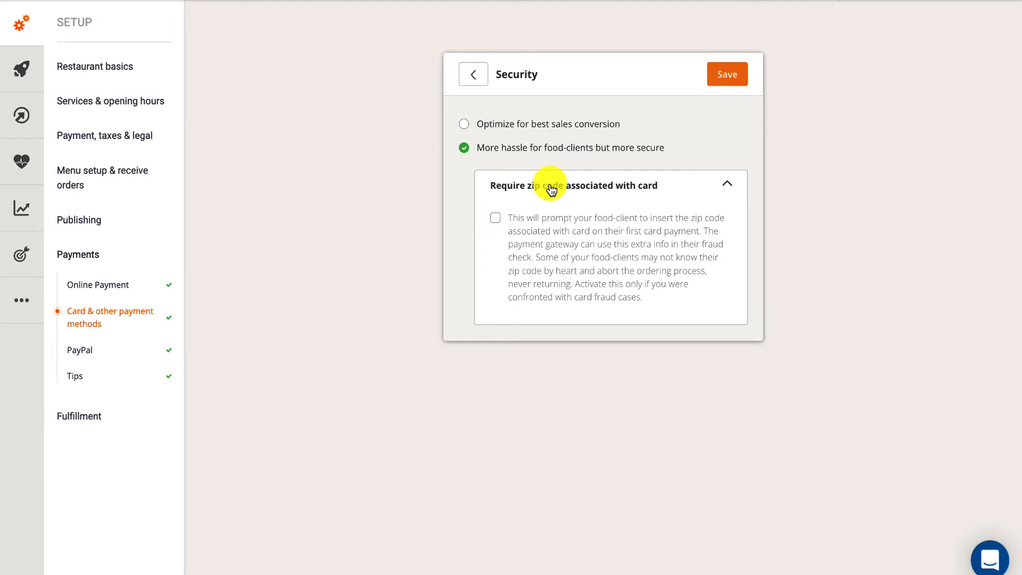
{"action": "left_click", "coordinate": [465, 126]}
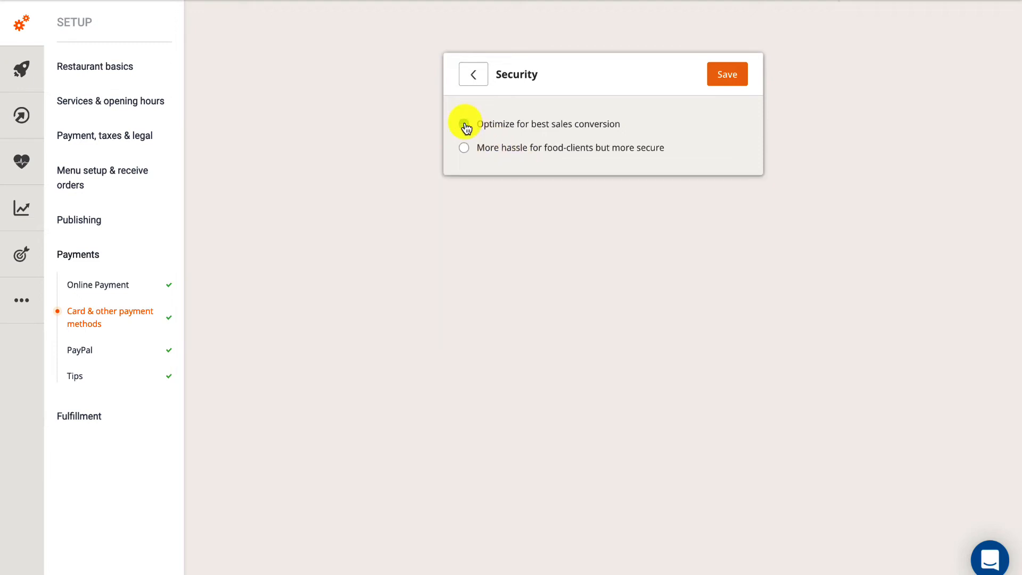
{"action": "left_click", "coordinate": [716, 78]}
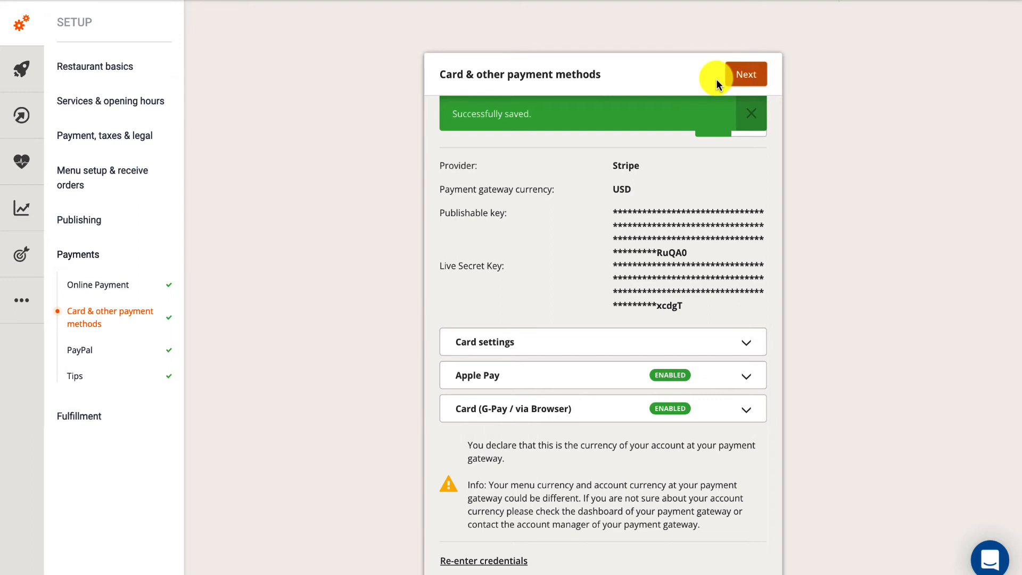
{"action": "left_click", "coordinate": [26, 305]}
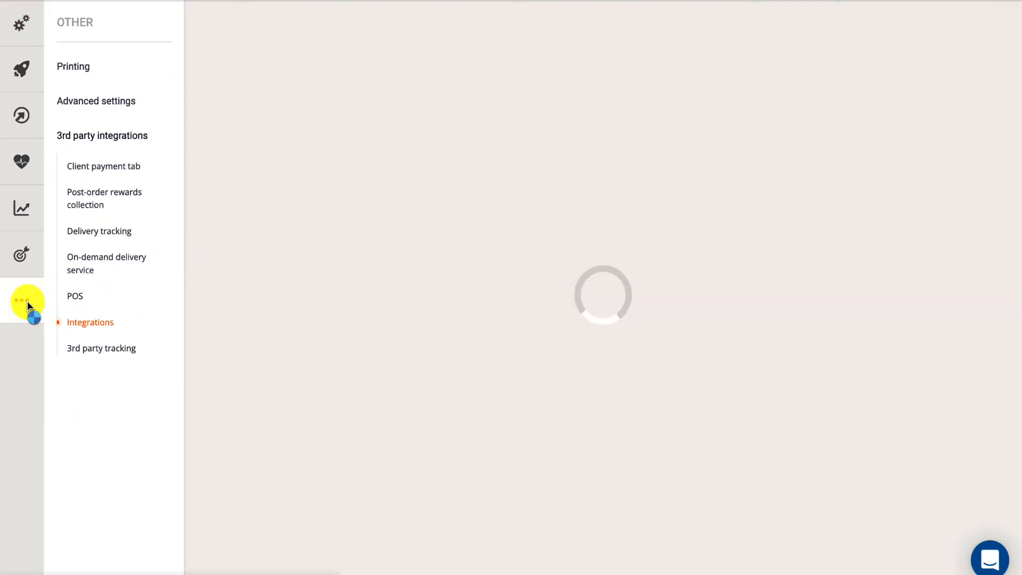
{"action": "left_click", "coordinate": [92, 108]}
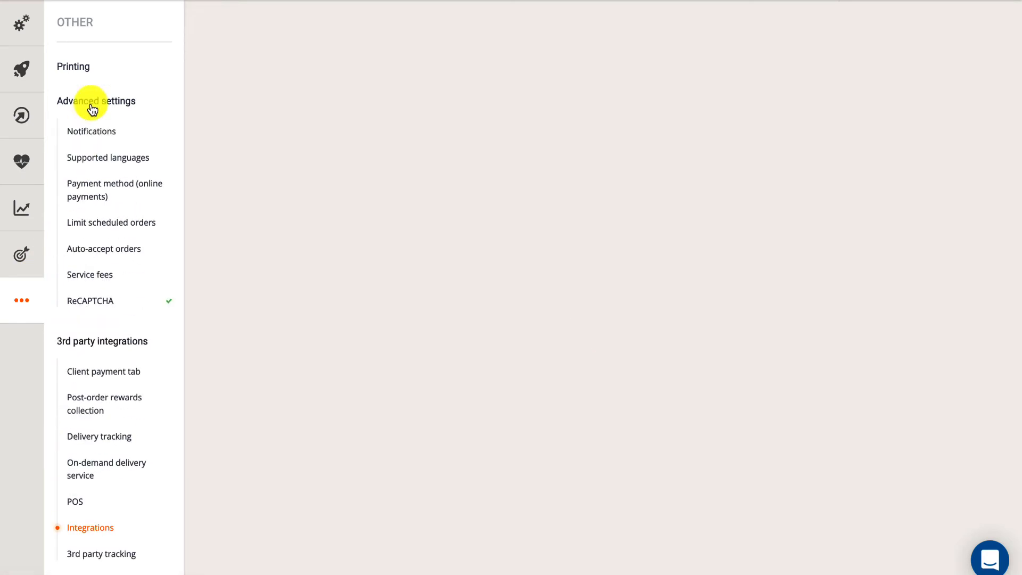
- Set the online-payment card charging method to PRE-AUTH + CAPTURE (or VOID) and save it
{"action": "left_click", "coordinate": [95, 185]}
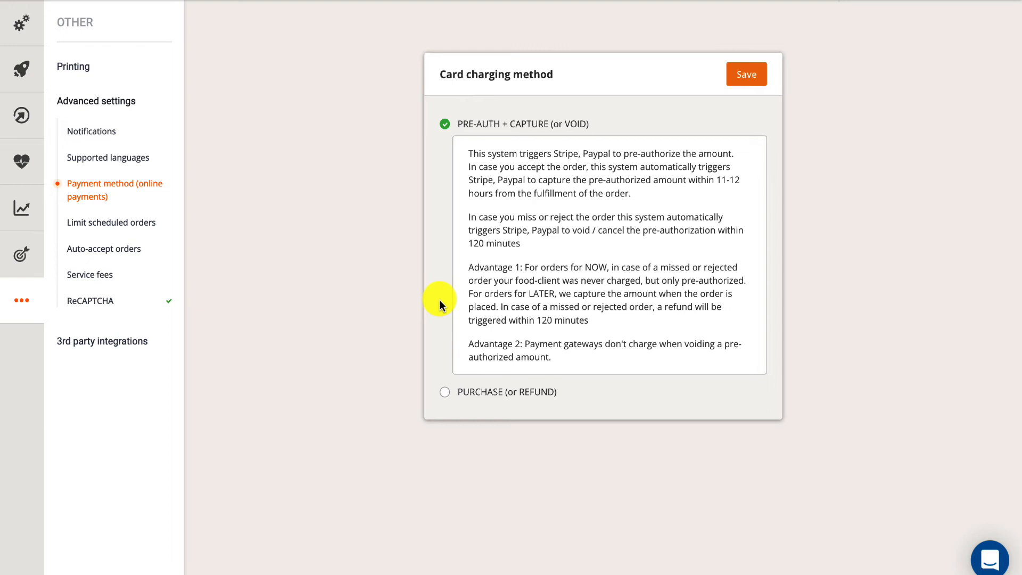
{"action": "left_click", "coordinate": [445, 393]}
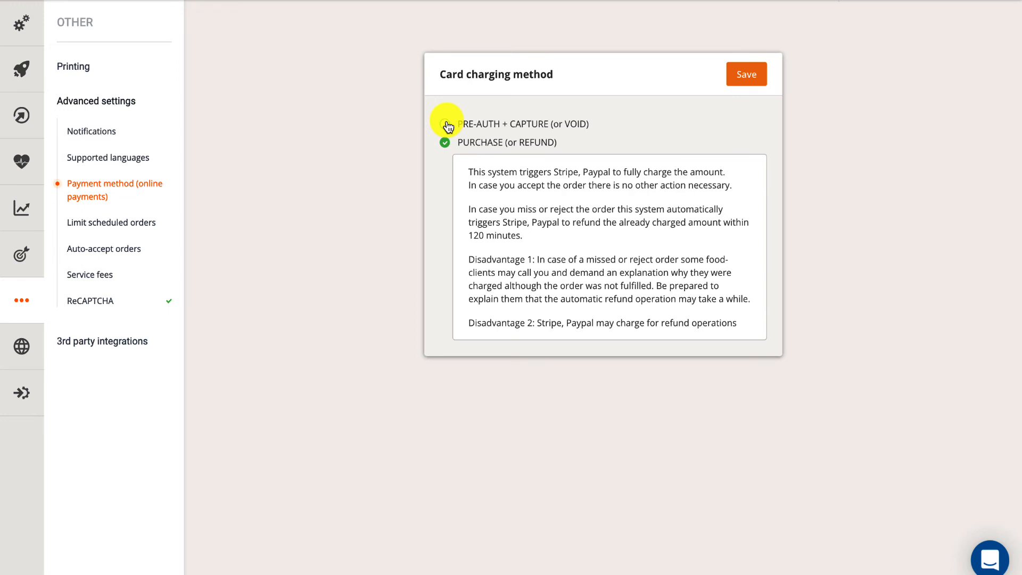
{"action": "left_click", "coordinate": [446, 125]}
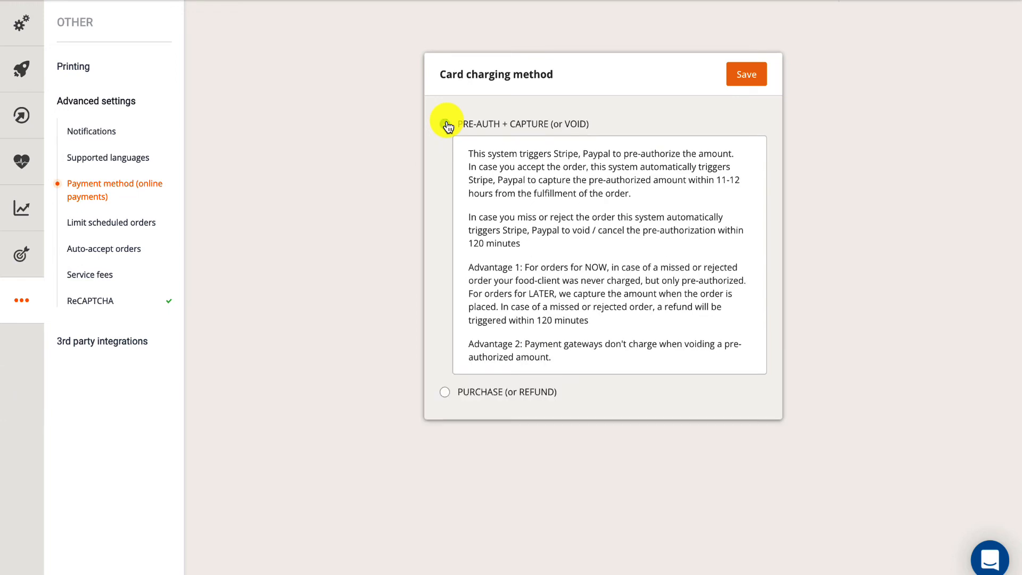
{"action": "left_click", "coordinate": [738, 79]}
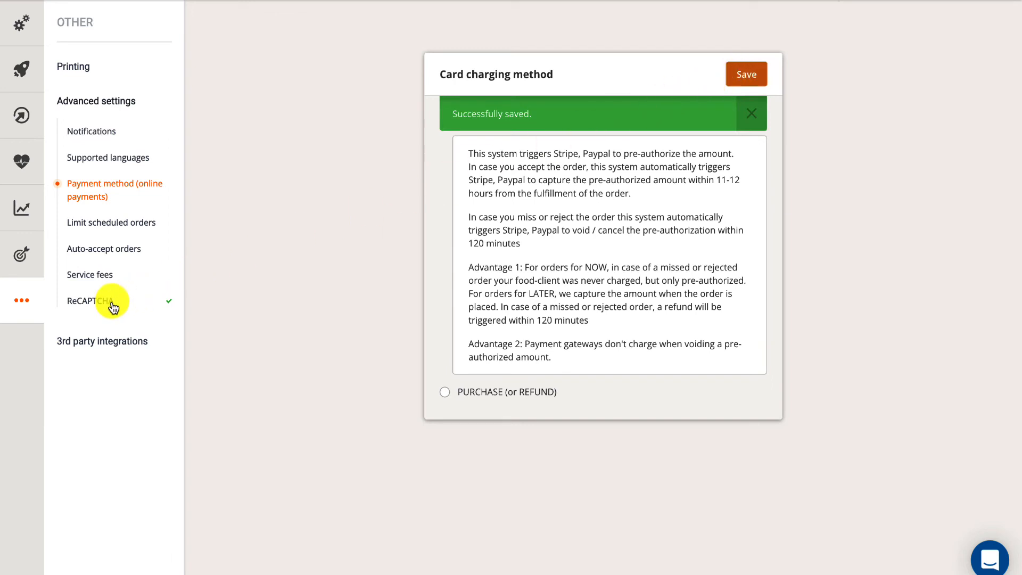
{"action": "left_click", "coordinate": [112, 302]}
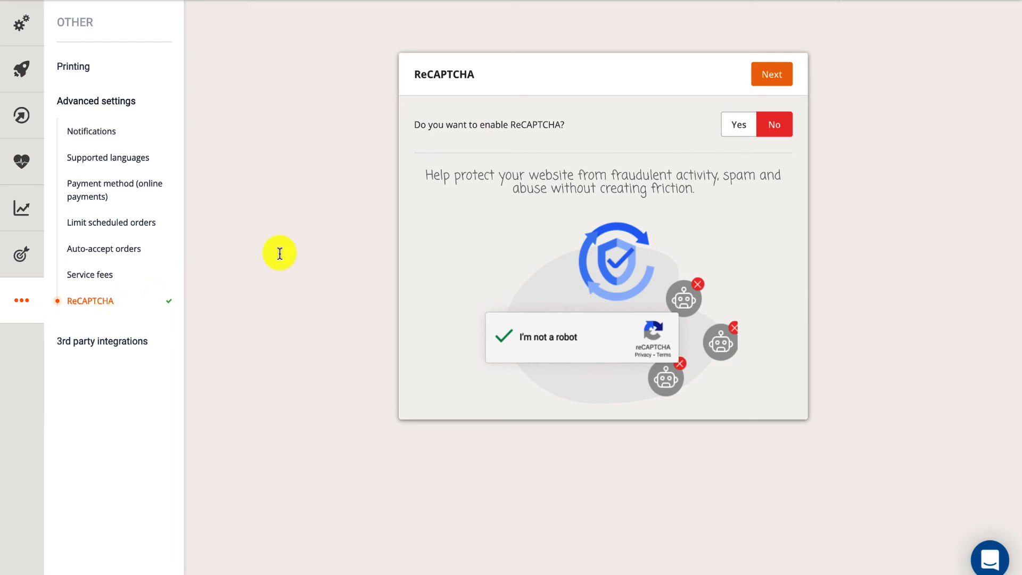
- Switch the ReCAPTCHA toggle to Yes
{"action": "left_click", "coordinate": [738, 126]}
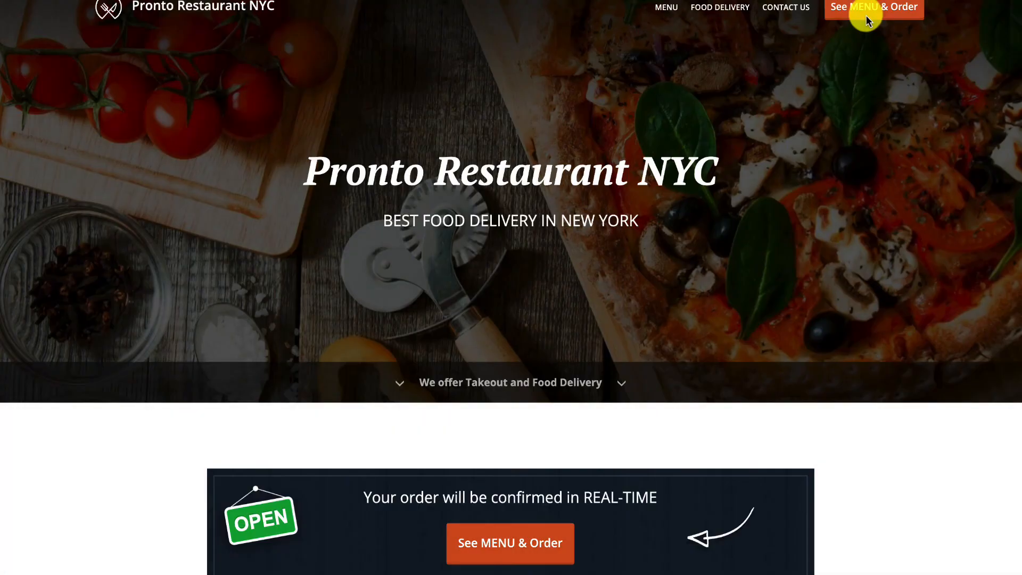
- Add a Vegan Pizza, Extra Large 16", well-done with garlic sauce, to the cart
{"action": "left_click", "coordinate": [867, 11]}
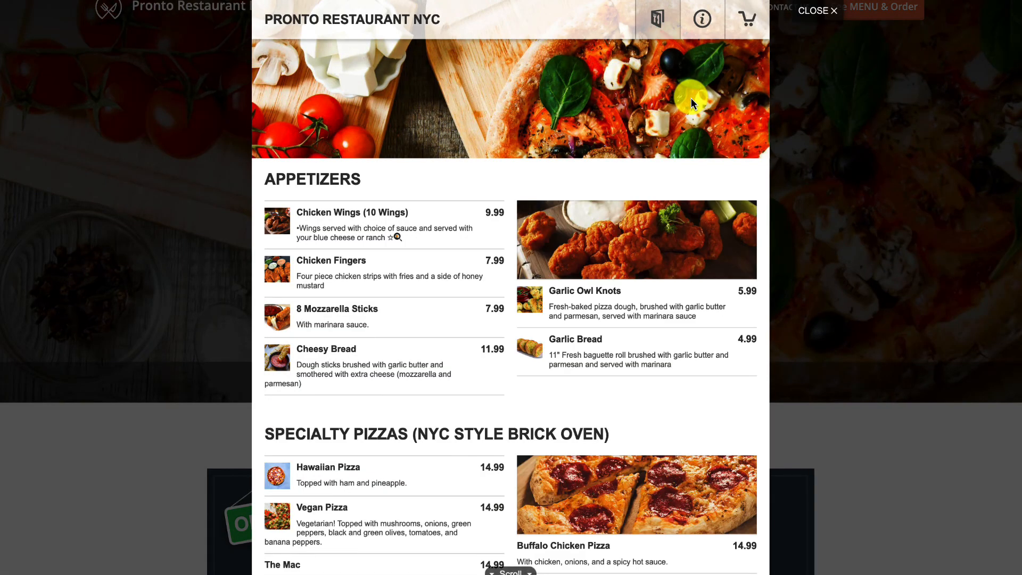
{"action": "scroll", "coordinate": [413, 408], "scroll_direction": "down", "scroll_amount": 3}
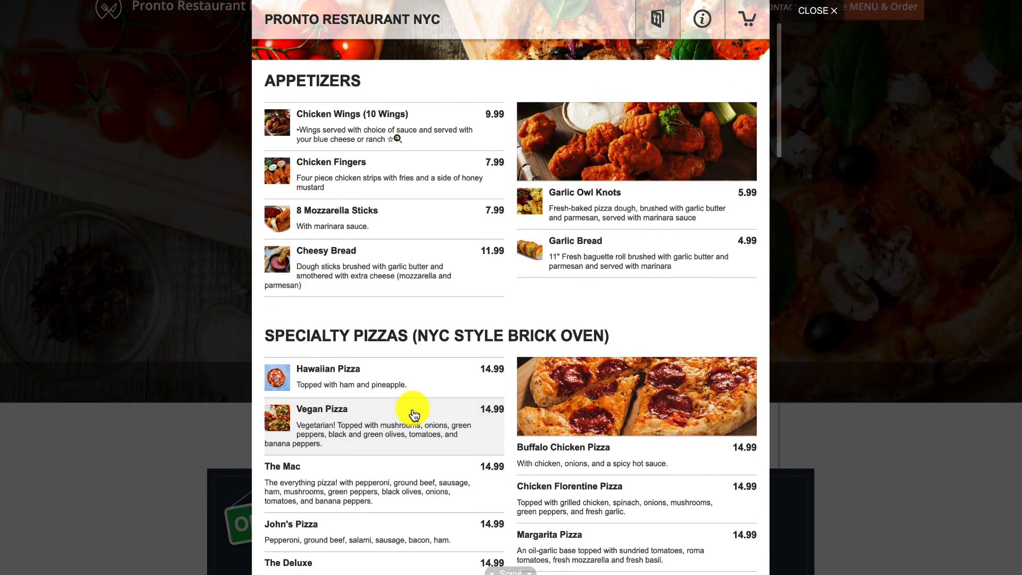
{"action": "left_click", "coordinate": [414, 414]}
{"action": "left_click", "coordinate": [539, 307]}
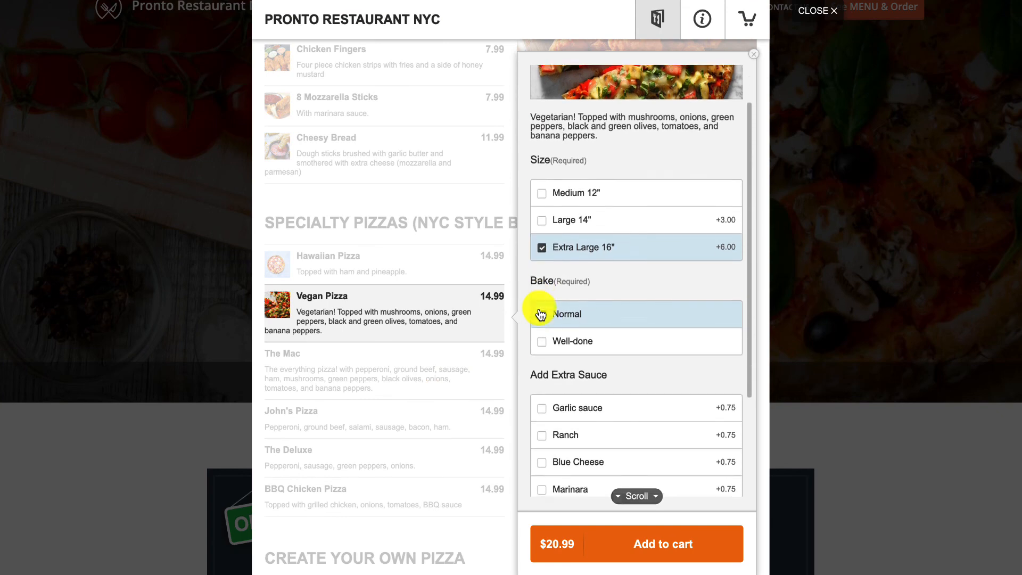
{"action": "left_click", "coordinate": [540, 337]}
{"action": "left_click", "coordinate": [541, 343]}
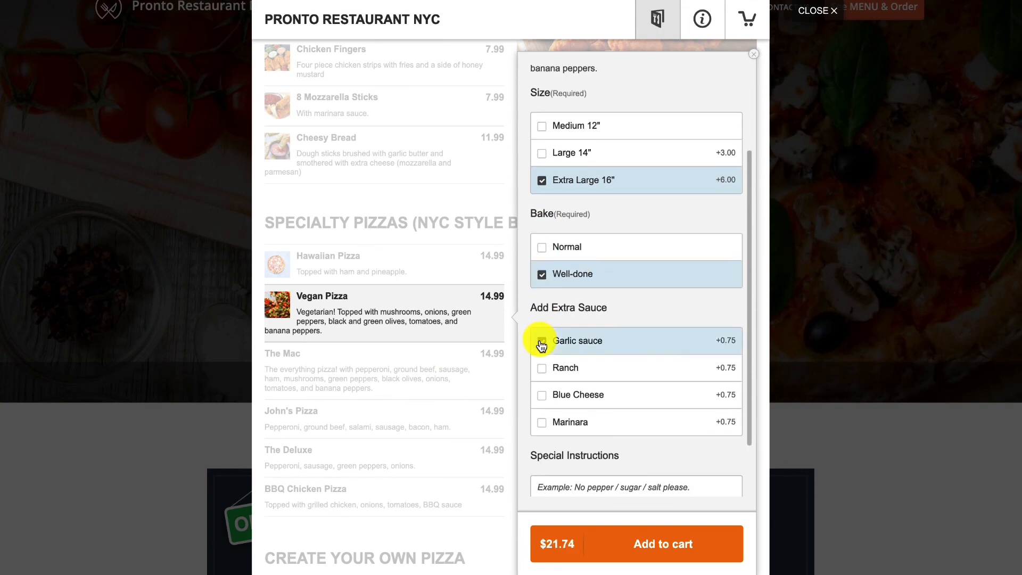
{"action": "left_click", "coordinate": [621, 541]}
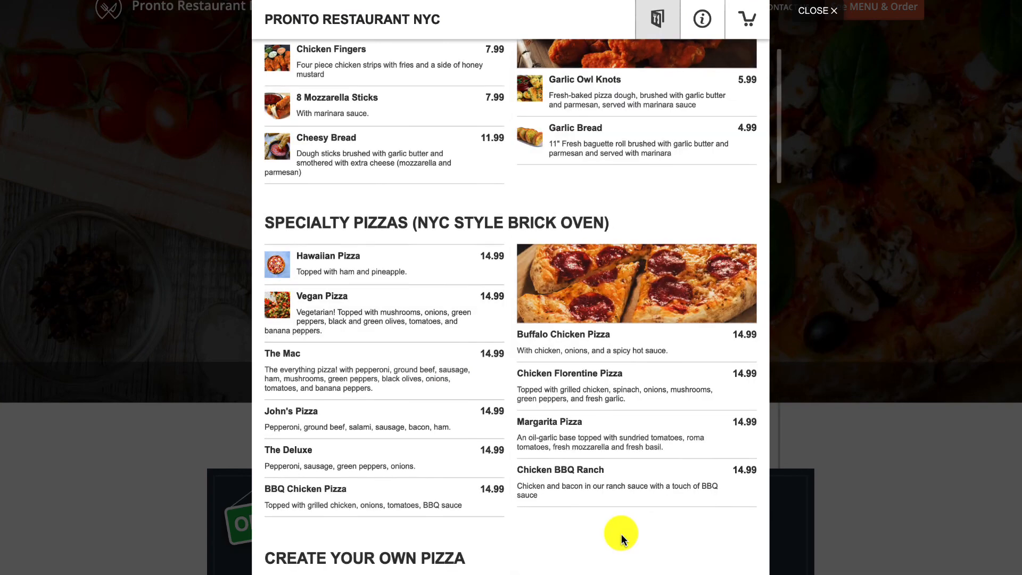
- At checkout, enter the customer's first name, last name and e-mail, and save the contact details
{"action": "left_click", "coordinate": [746, 24]}
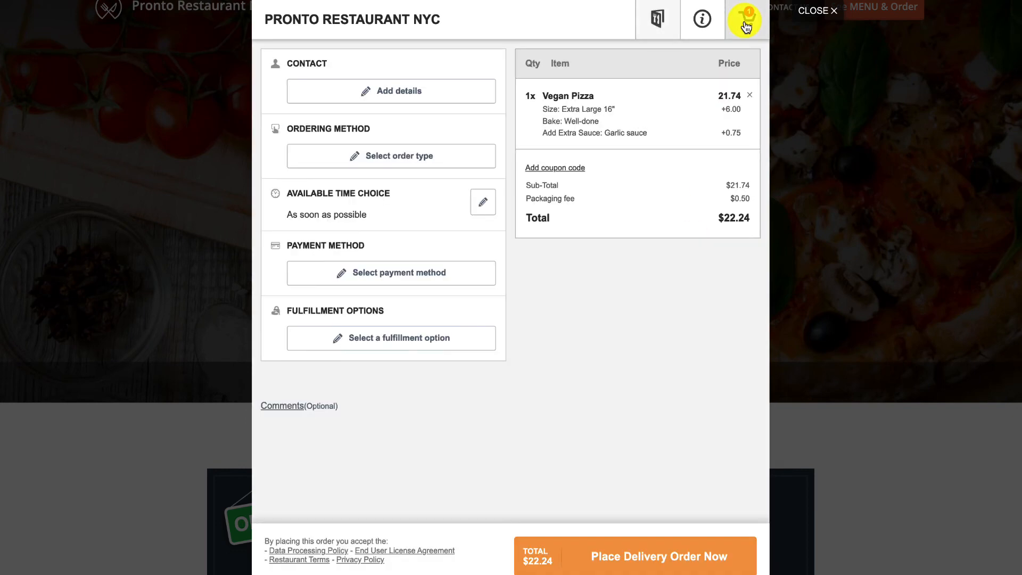
{"action": "left_click", "coordinate": [462, 85]}
{"action": "left_click", "coordinate": [362, 105]}
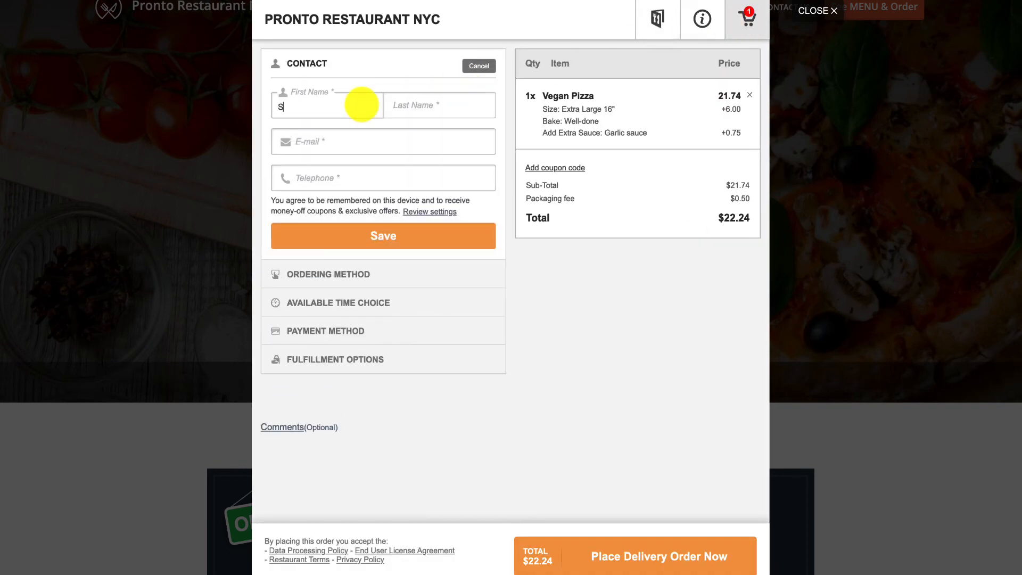
{"action": "key", "text": "Tab"}
{"action": "key", "text": "Tab"}
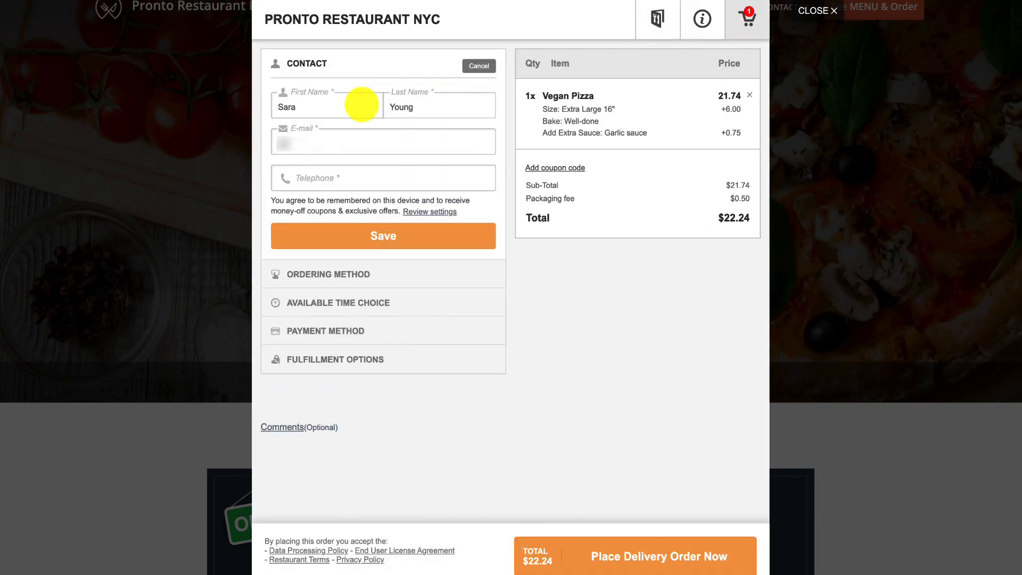
{"action": "type", "text": "[illegible]"}
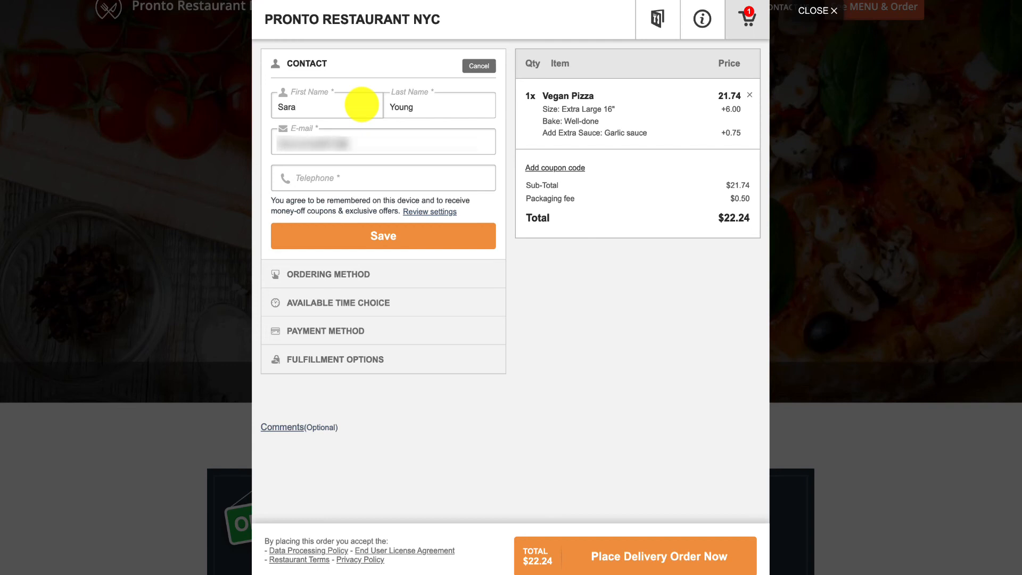
{"action": "type", "text": "[illegible]"}
{"action": "key", "text": "Tab"}
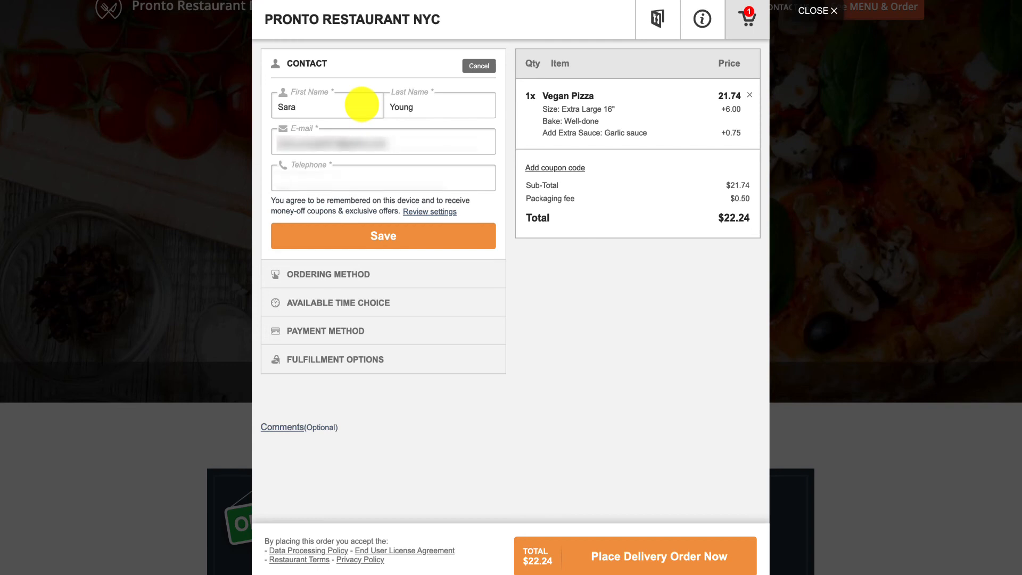
{"action": "type", "text": "[illegible][illegible][illegible]"}
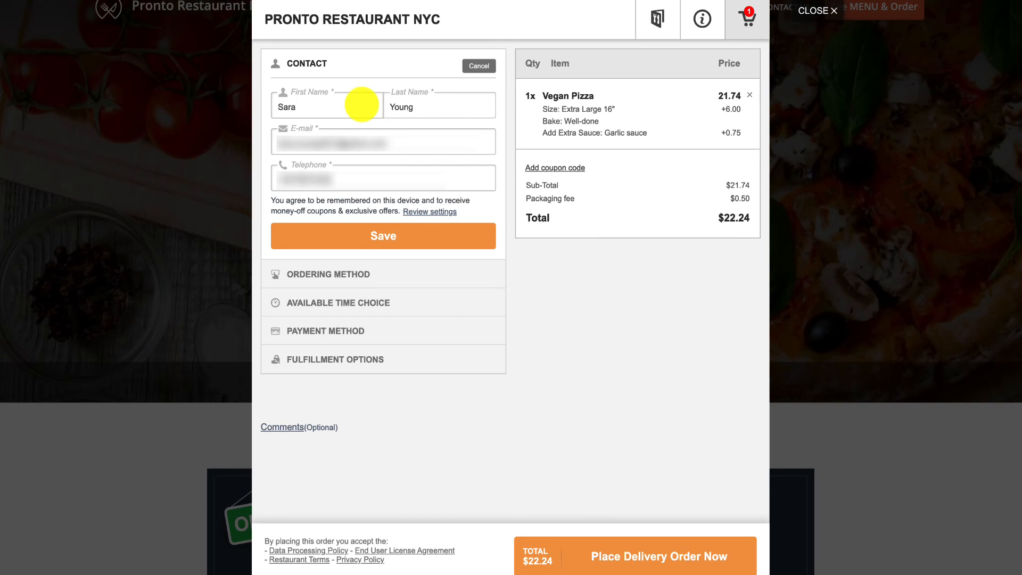
{"action": "left_click", "coordinate": [407, 235]}
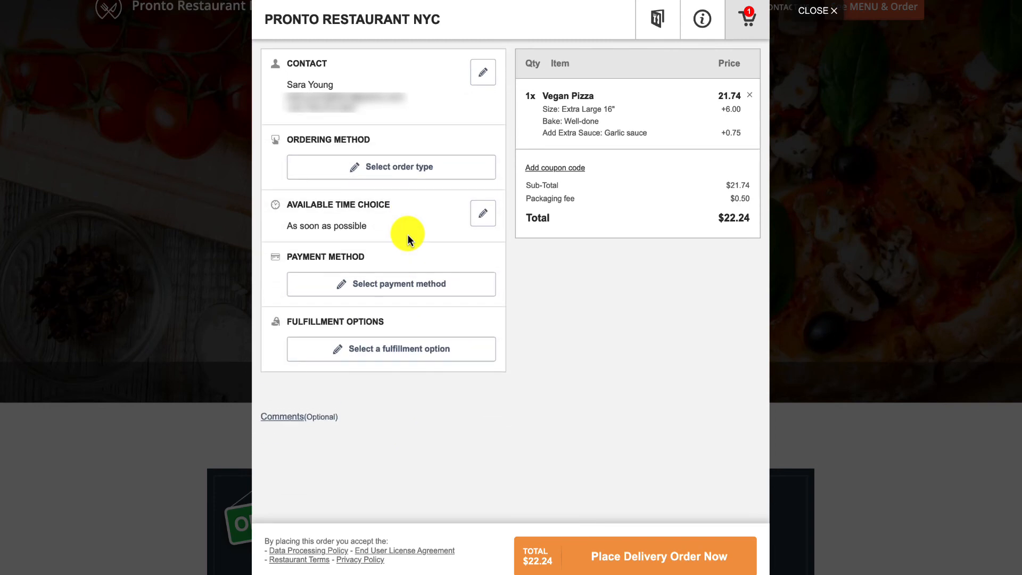
- Switch the order to Pickup and keep the time as soon as possible
{"action": "left_click", "coordinate": [406, 170]}
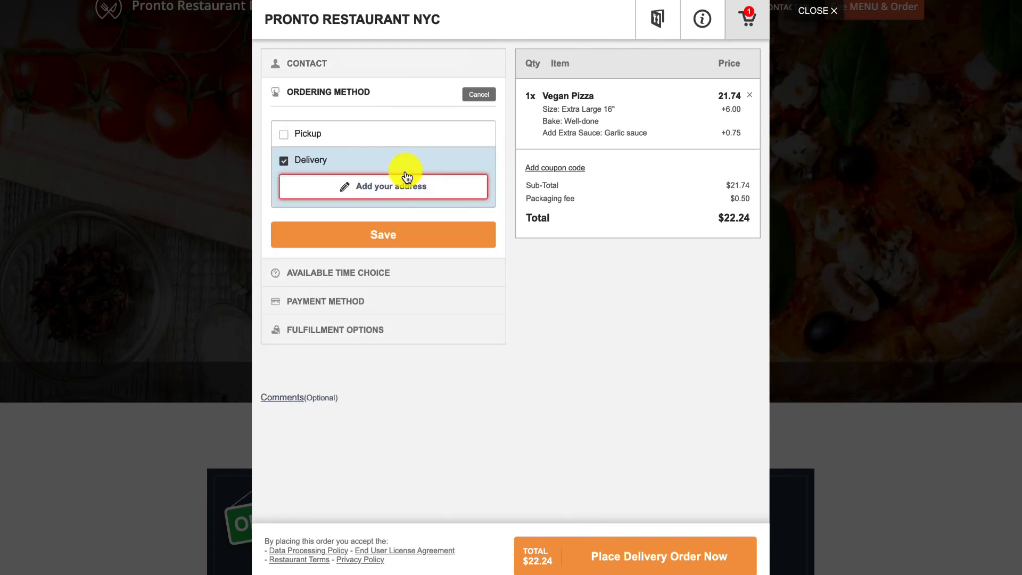
{"action": "left_click", "coordinate": [377, 133]}
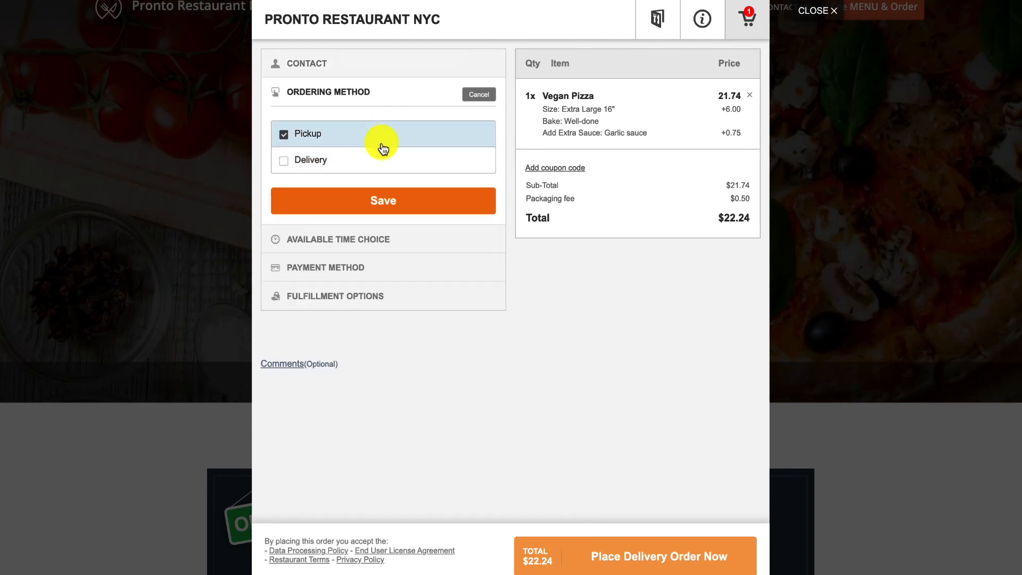
{"action": "left_click", "coordinate": [413, 203]}
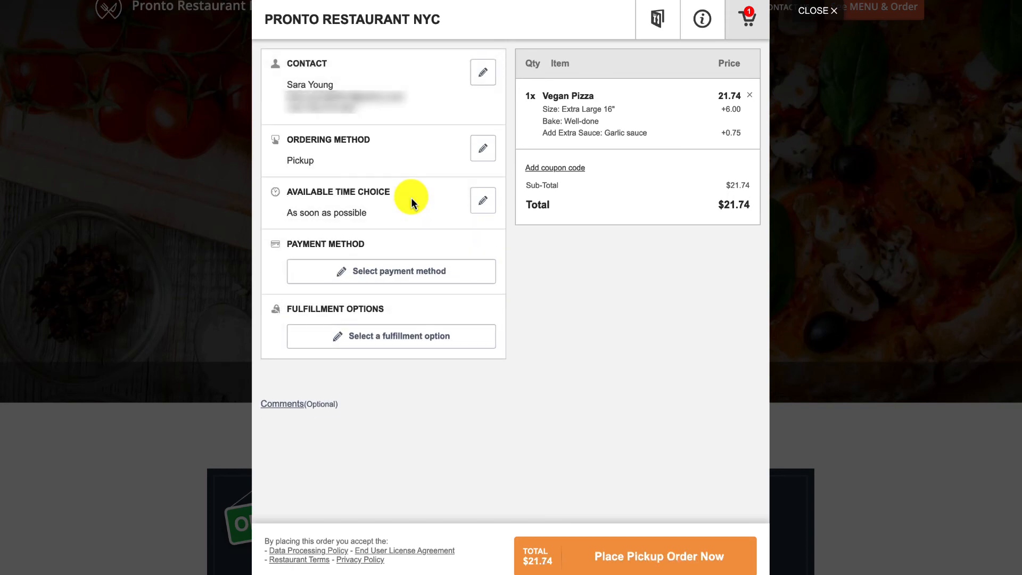
{"action": "left_click", "coordinate": [482, 202]}
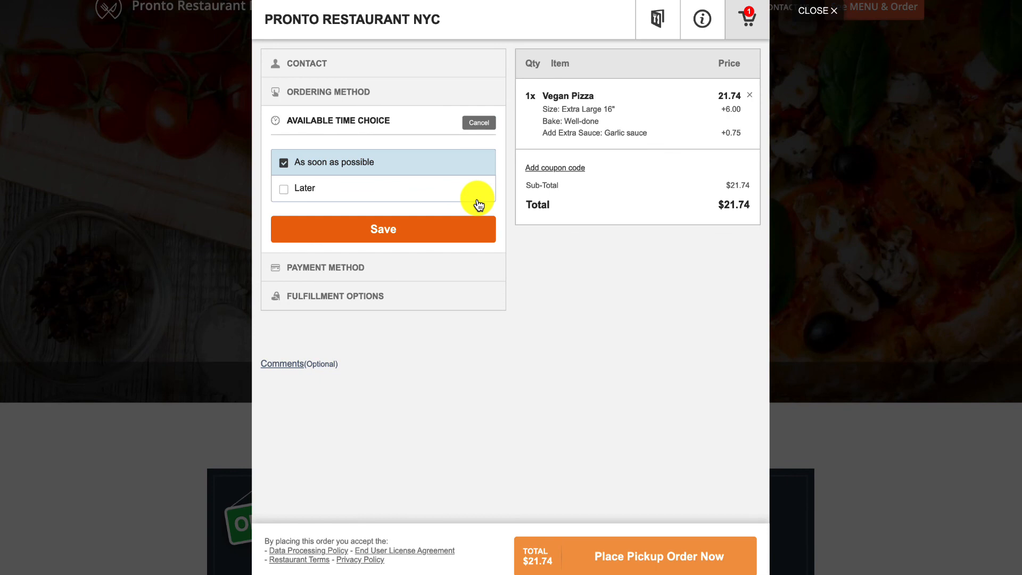
{"action": "left_click", "coordinate": [451, 234]}
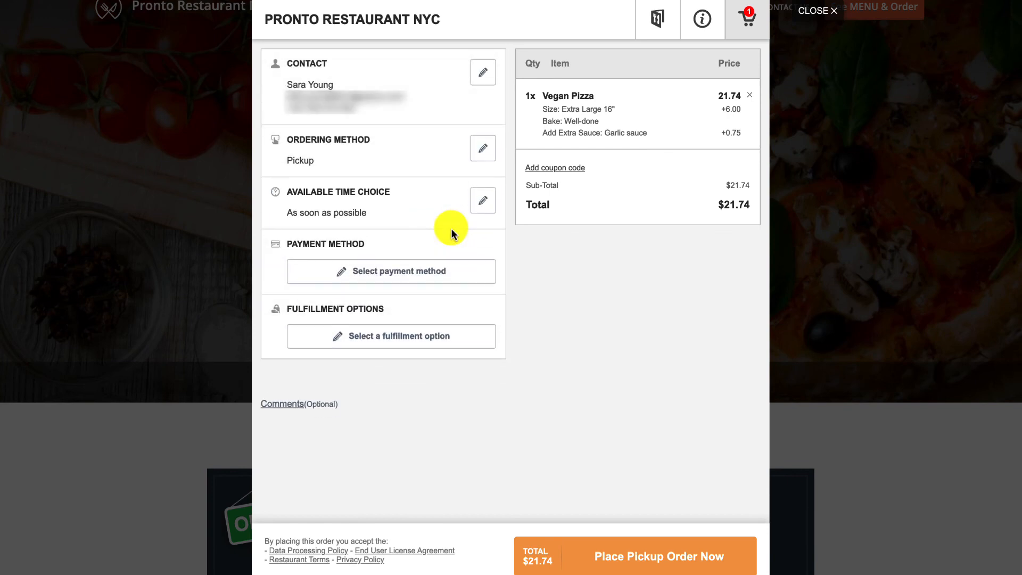
- Choose Card as the payment method and add a card with cardholder name and card details
{"action": "left_click", "coordinate": [452, 269]}
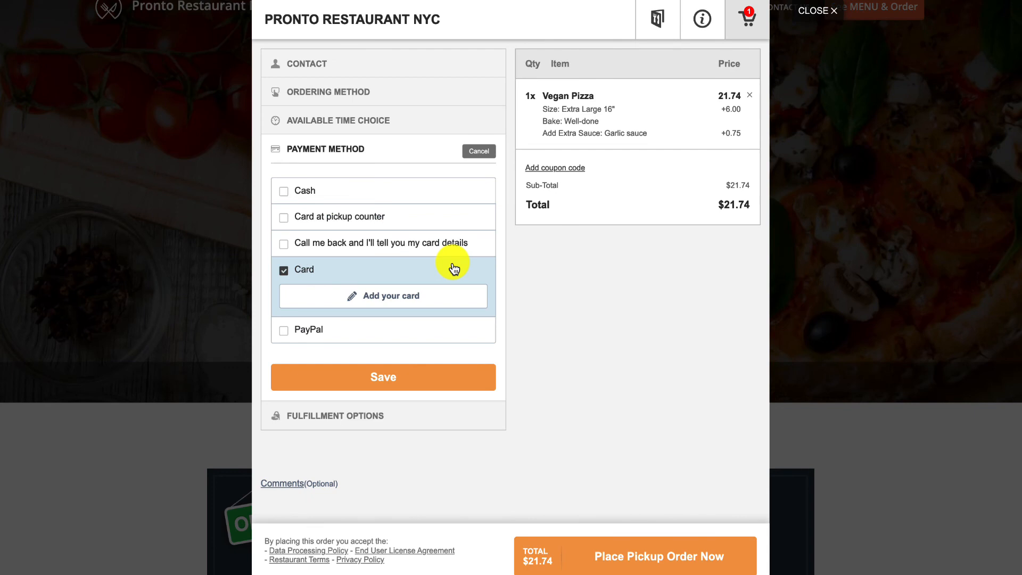
{"action": "left_click", "coordinate": [319, 330]}
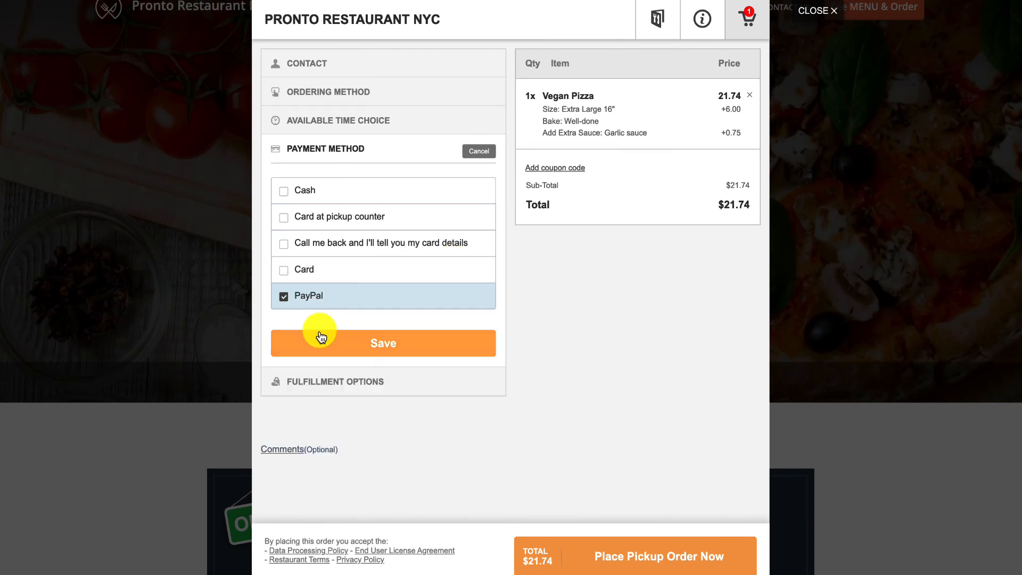
{"action": "left_click", "coordinate": [311, 276]}
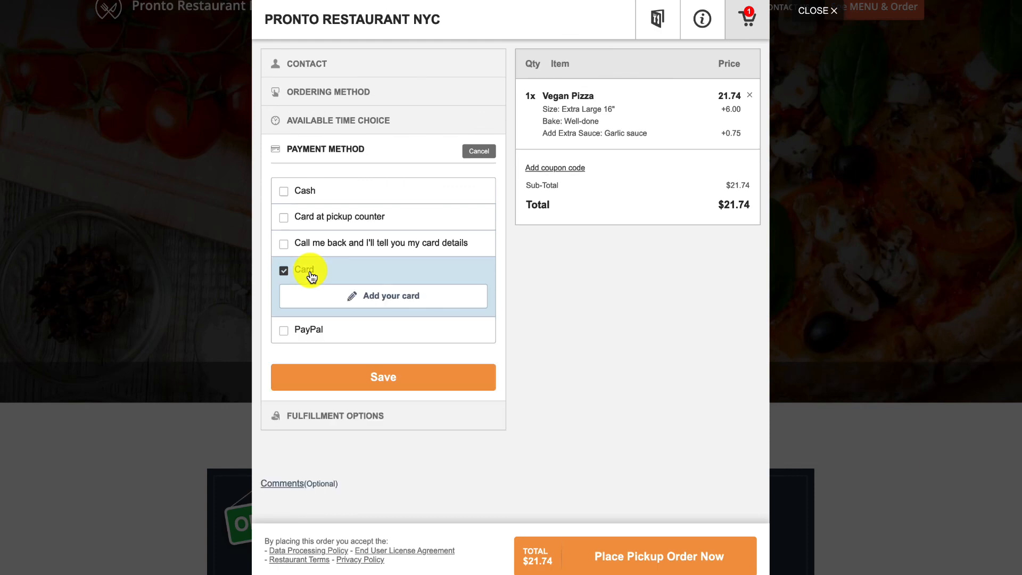
{"action": "left_click", "coordinate": [382, 297]}
{"action": "left_click", "coordinate": [360, 216]}
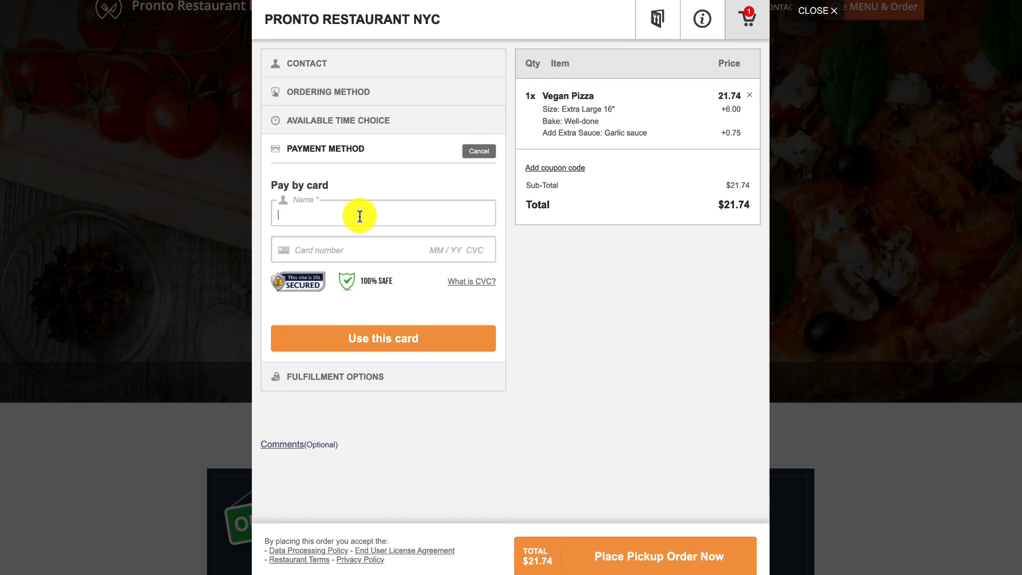
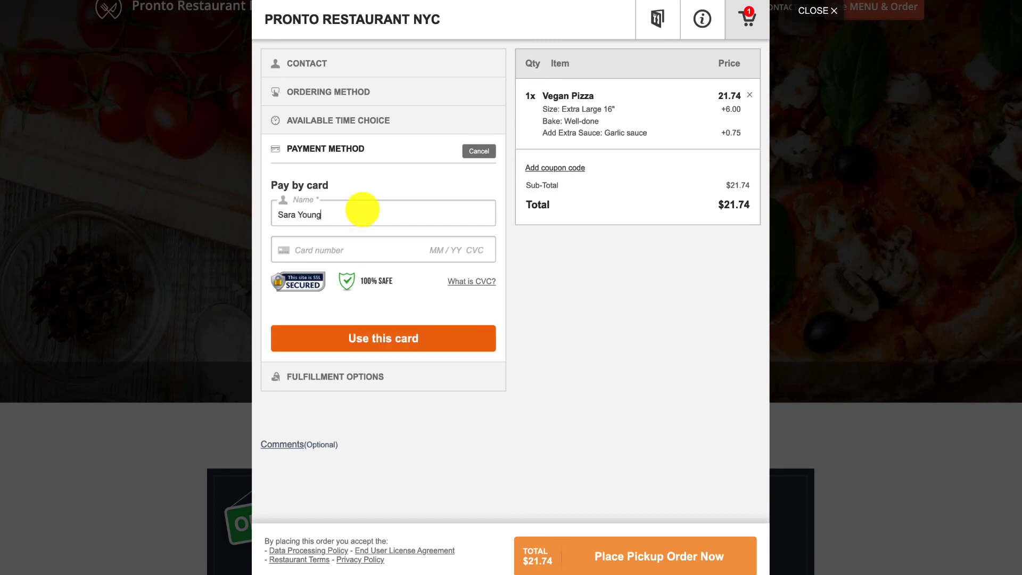
{"action": "key", "text": "Tab"}
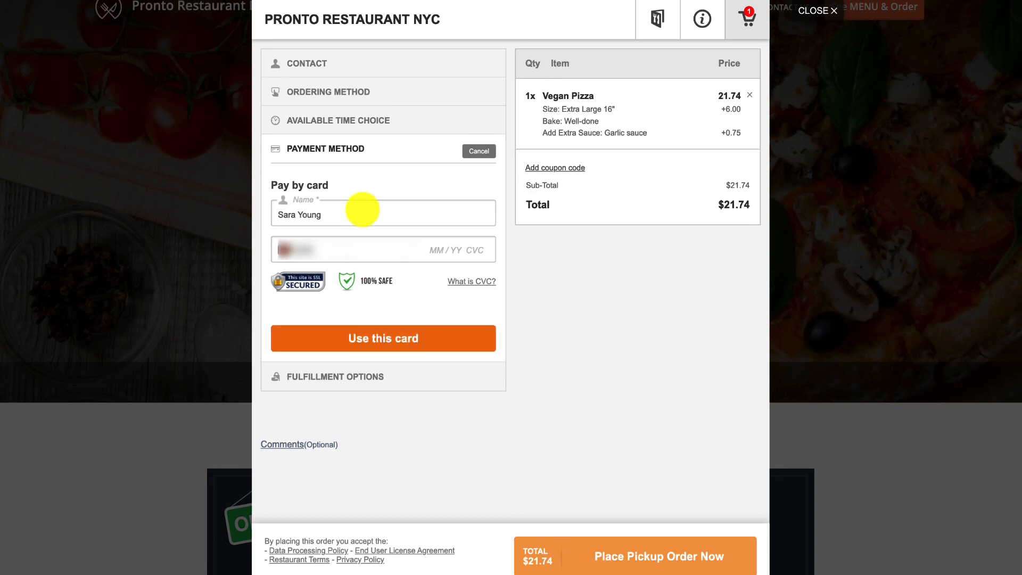
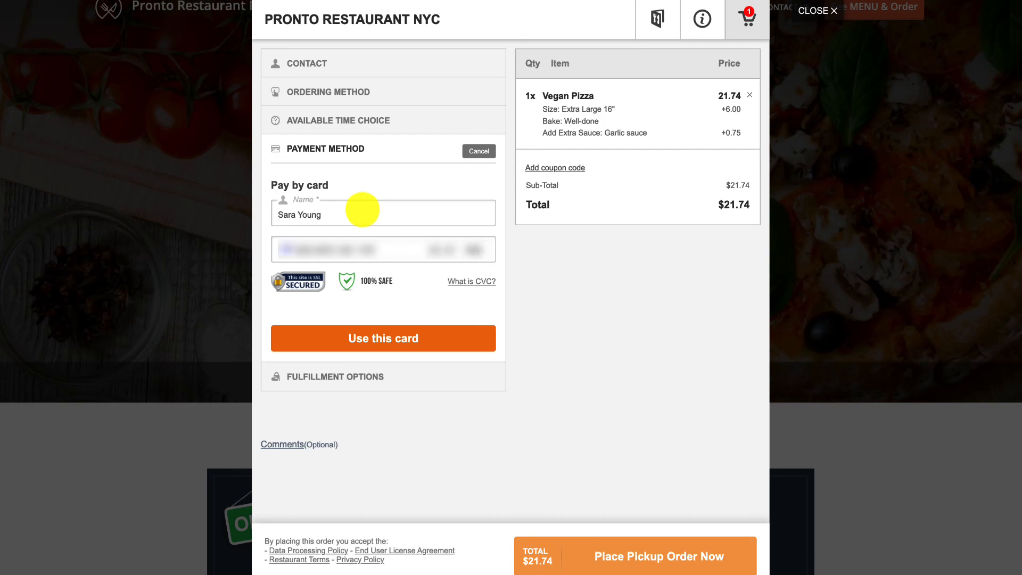
{"action": "left_click", "coordinate": [401, 335]}
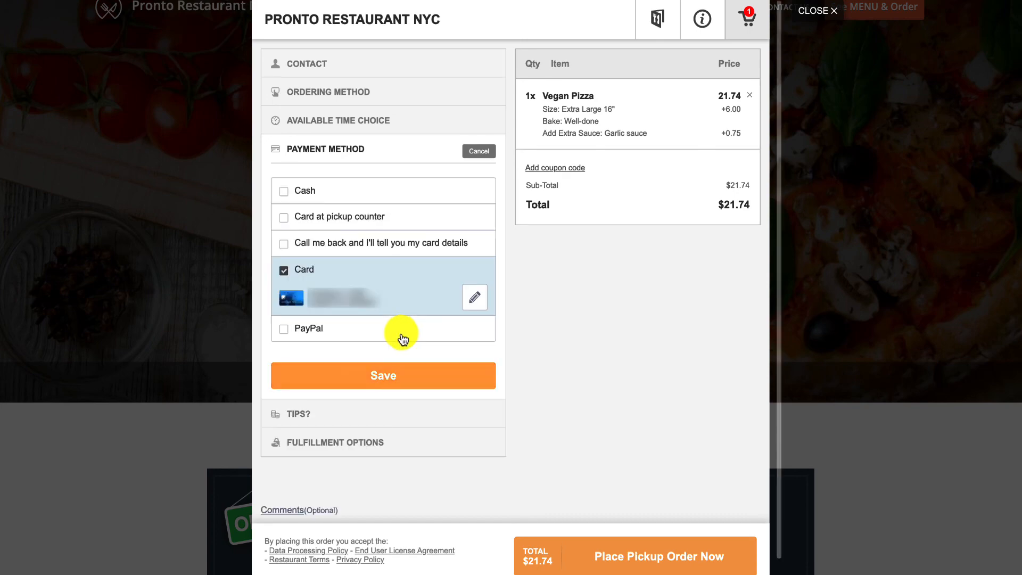
- Save the card payment and set a $5.00 tip amount
{"action": "left_click", "coordinate": [425, 377]}
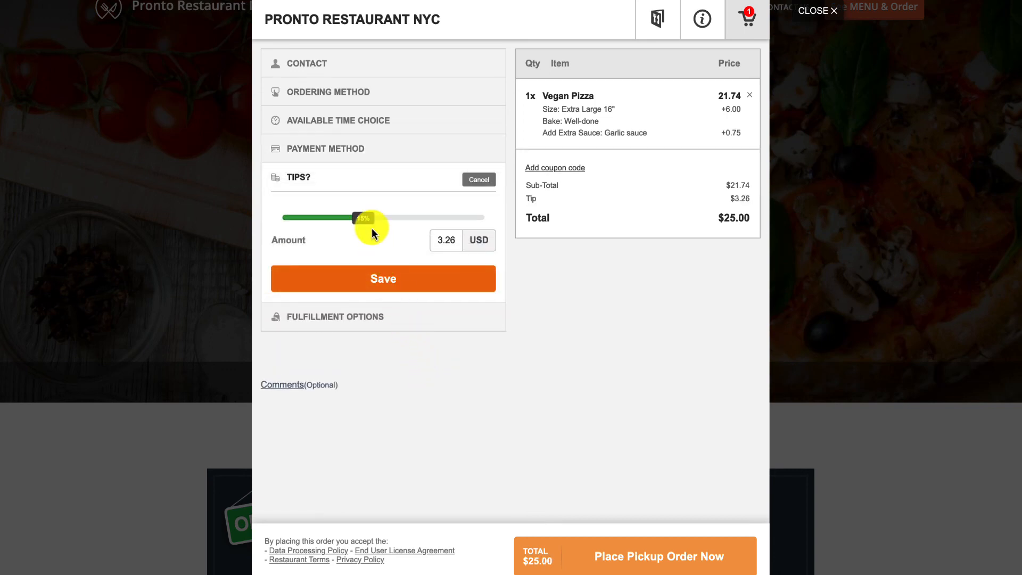
{"action": "mouse_move", "coordinate": [368, 219]}
{"action": "left_mouse_down"}
{"action": "mouse_move", "coordinate": [357, 218]}
{"action": "mouse_move", "coordinate": [379, 221]}
{"action": "left_mouse_up"}
{"action": "left_click_drag", "start_coordinate": [454, 240], "coordinate": [427, 243]}
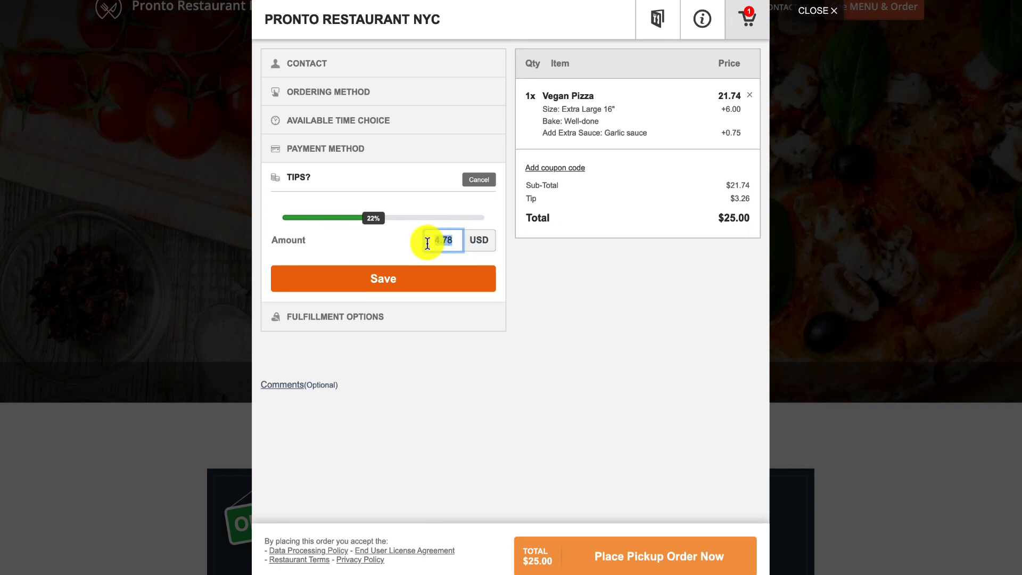
{"action": "type", "text": "5.00"}
{"action": "left_click", "coordinate": [434, 286]}
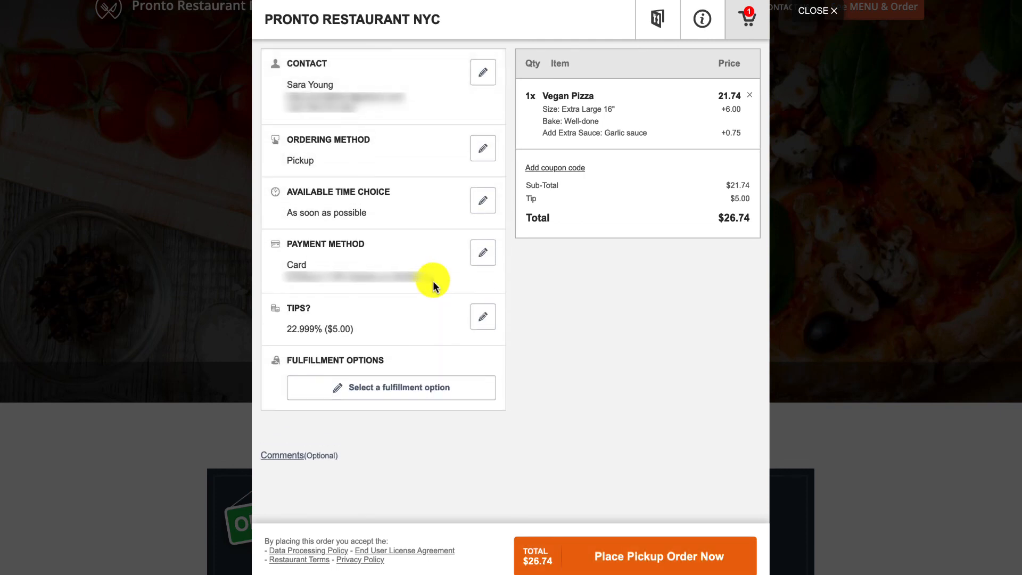
- Choose collection at the restaurant counter and place the $26.74 pickup order
{"action": "left_click", "coordinate": [432, 387]}
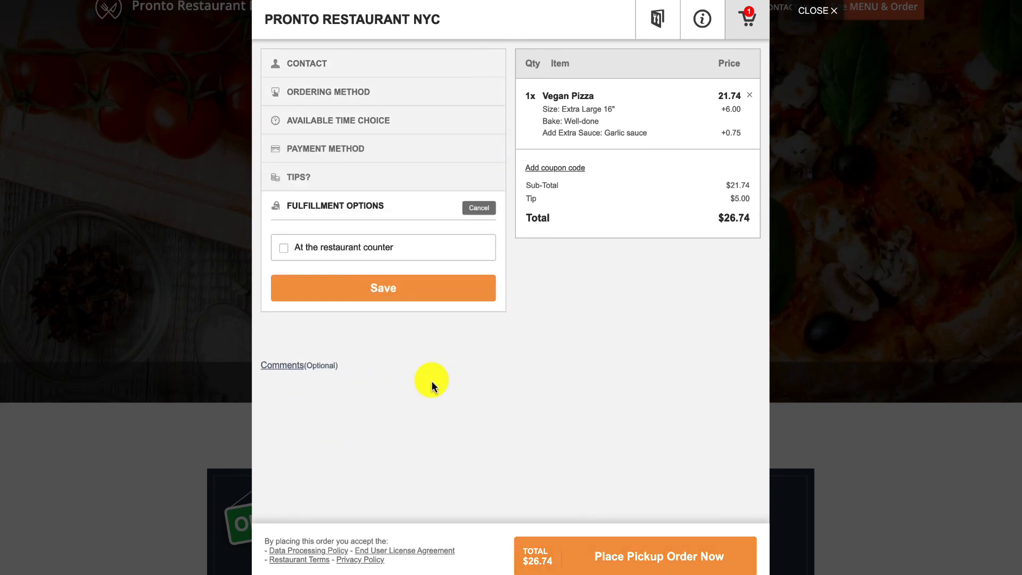
{"action": "left_click", "coordinate": [363, 255]}
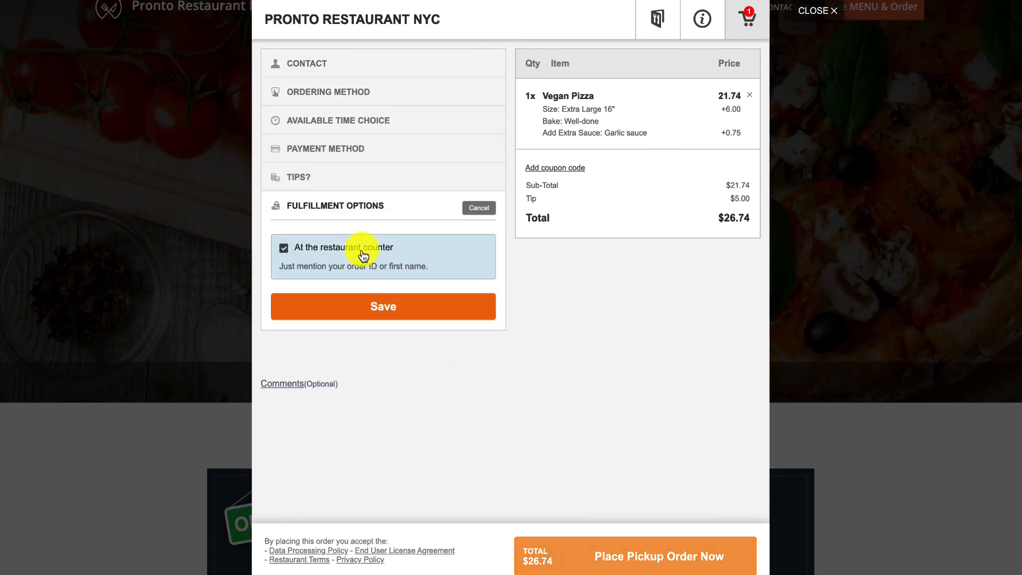
{"action": "left_click", "coordinate": [408, 308]}
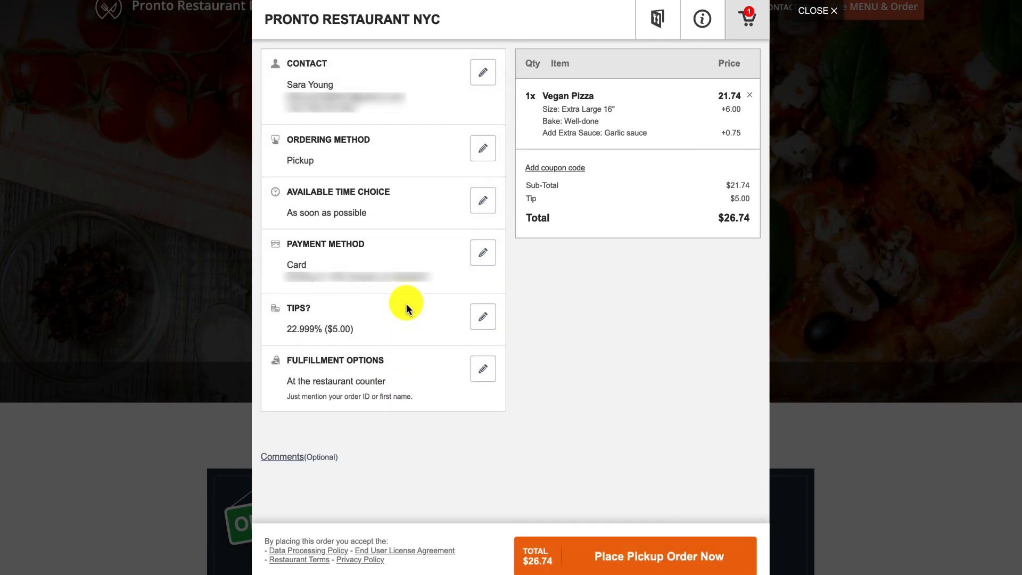
{"action": "left_click", "coordinate": [591, 548]}
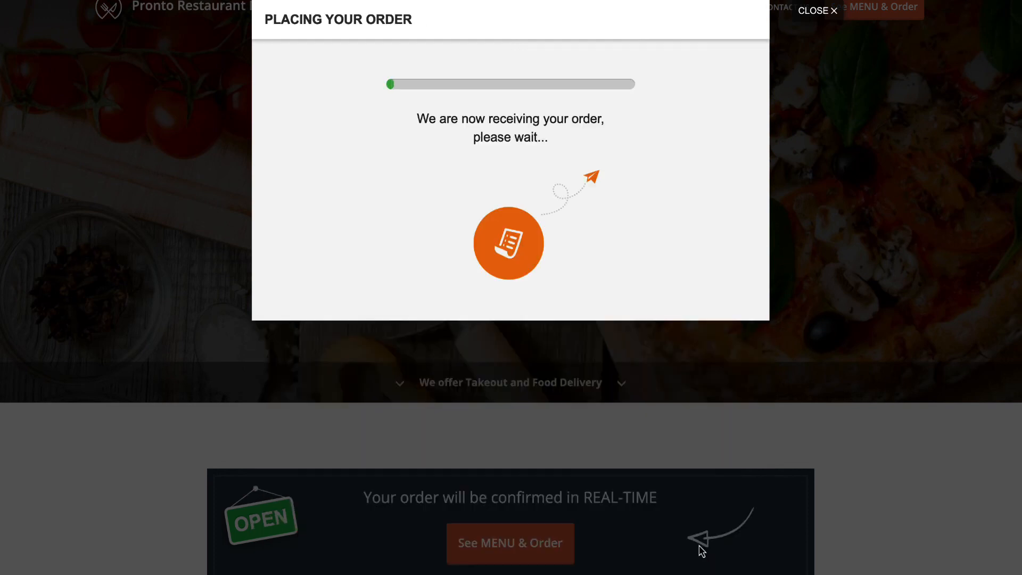